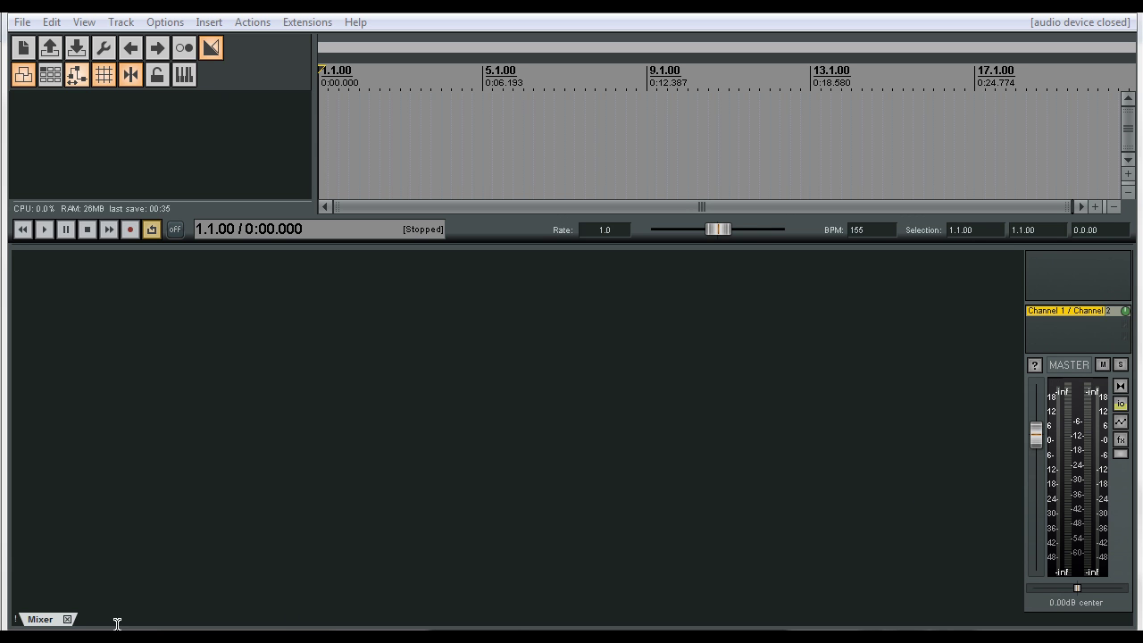
Open the DR song folder in Explorer and scroll through its track WAVs and project files
click(44, 619)
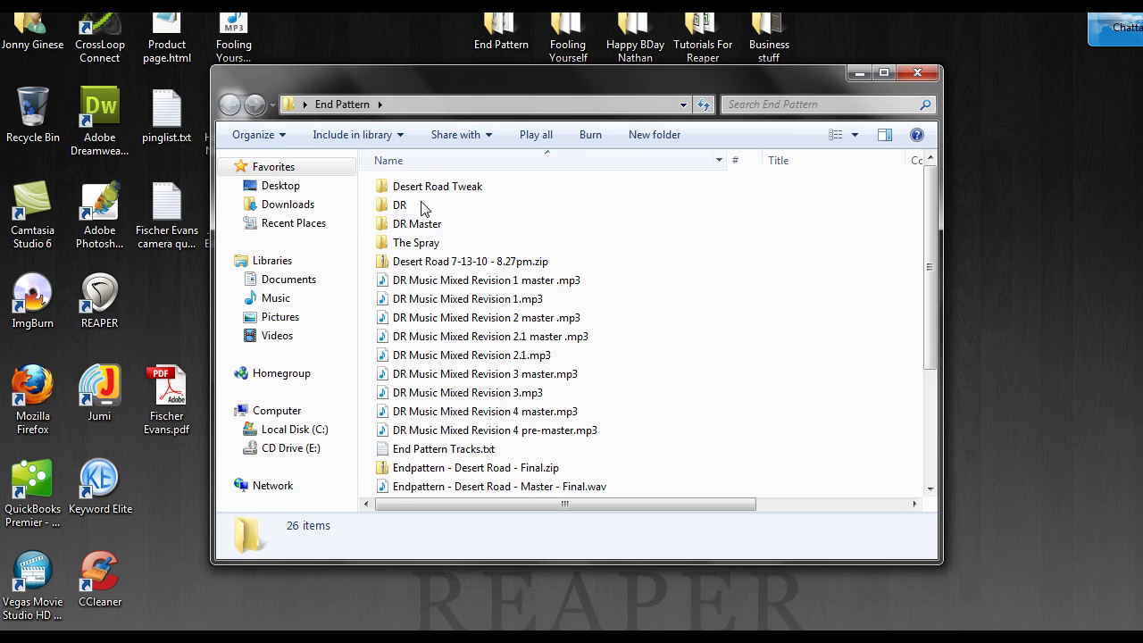
double_click(399, 204)
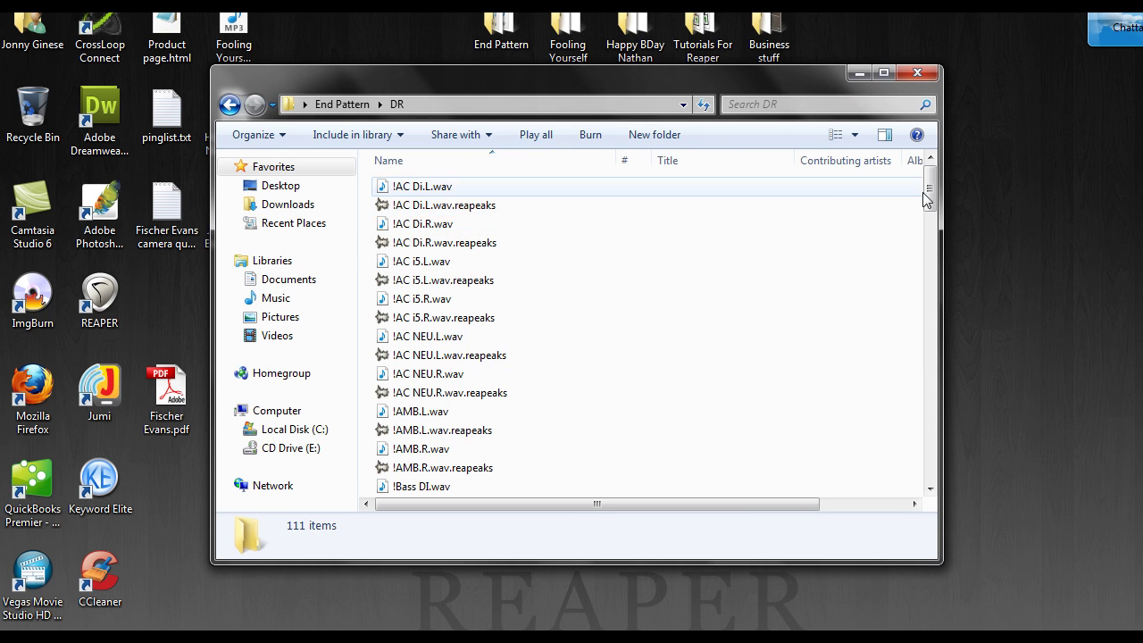
drag(929, 189, 929, 459)
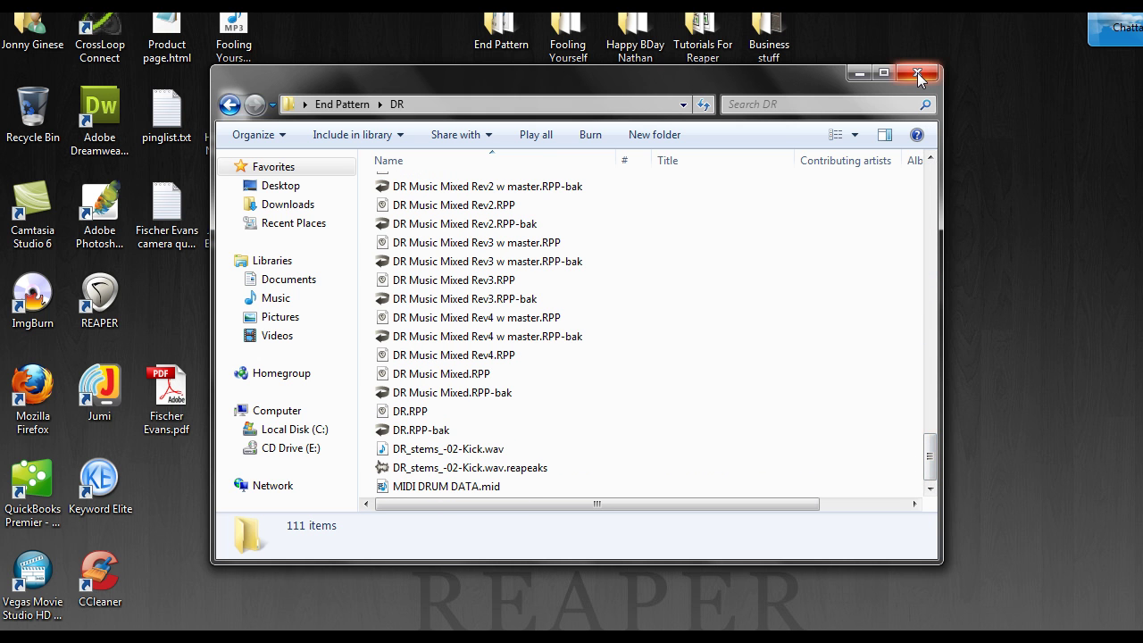
Close the DR folder window, return to the empty REAPER project and clear the track selection
click(917, 73)
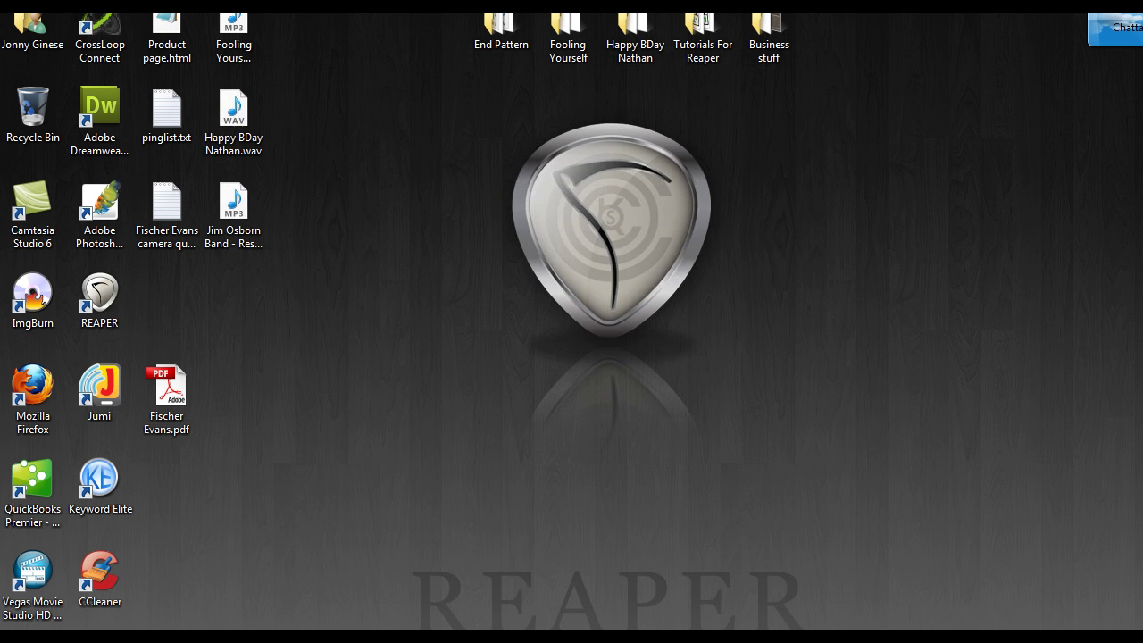
mouse_move(410, 637)
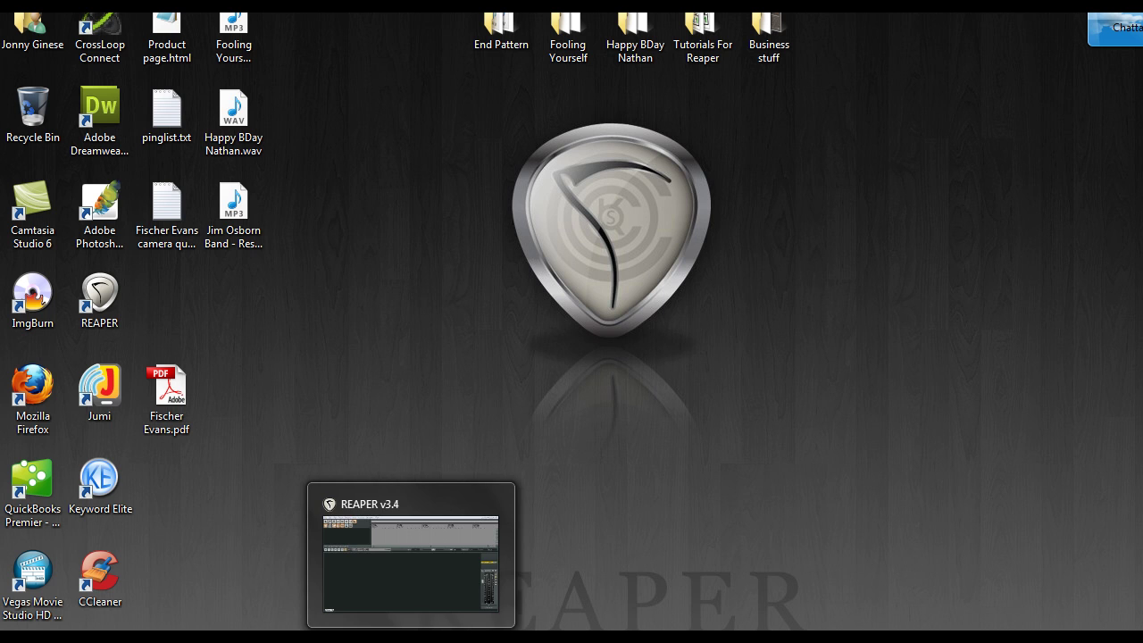
click(411, 562)
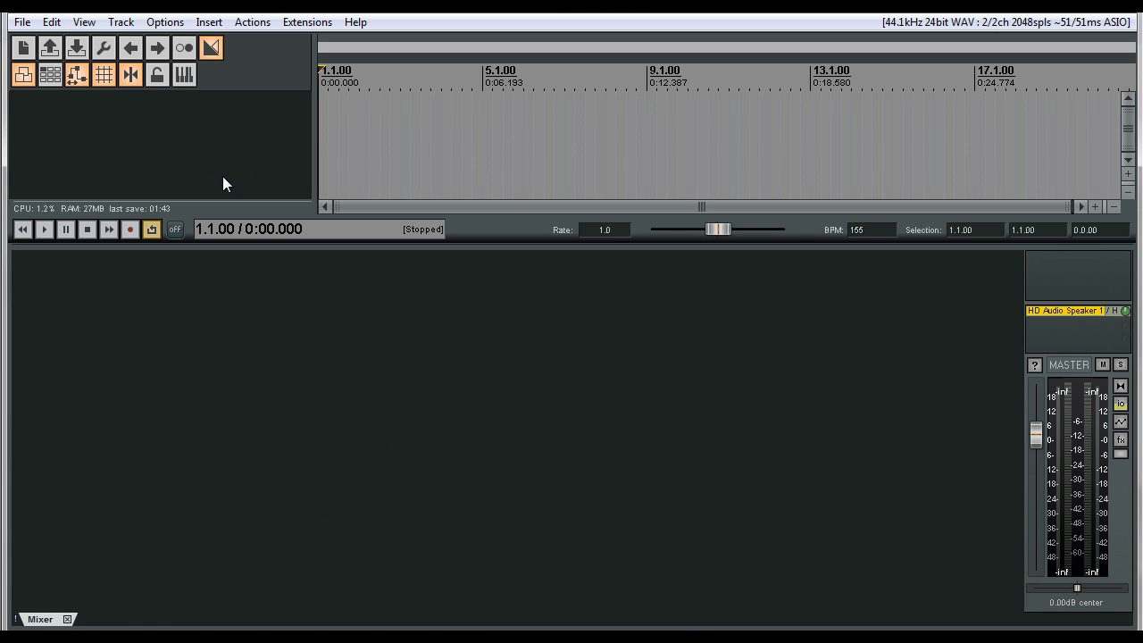
click(325, 427)
Set the recording media path to 'Audio Files' and save it as the default project settings
key(alt+Return)
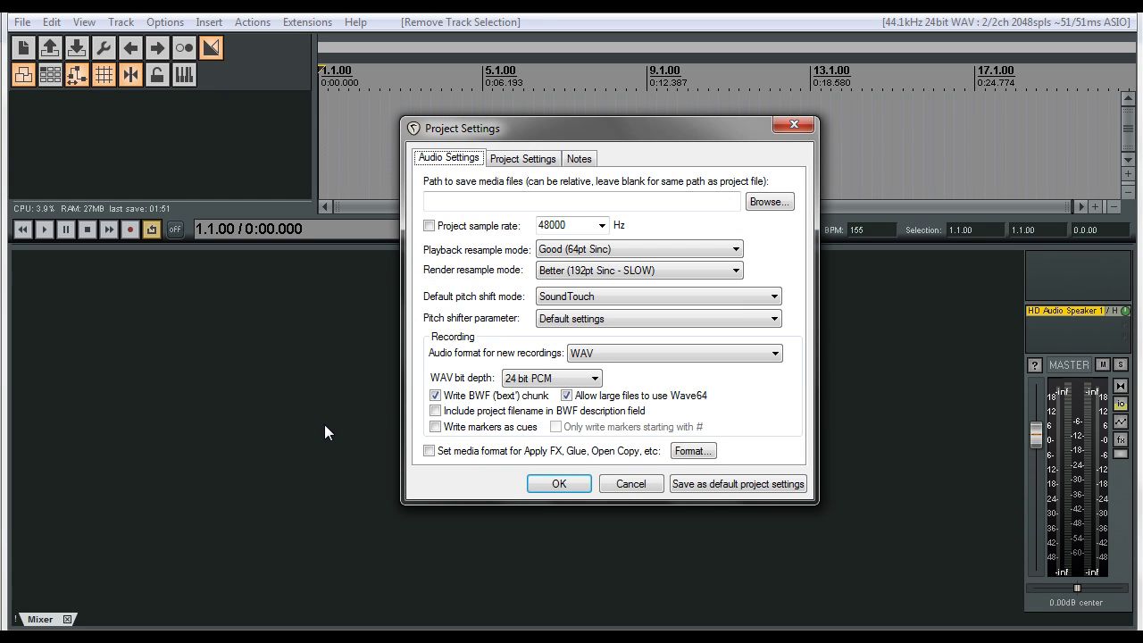
drag(647, 124, 601, 121)
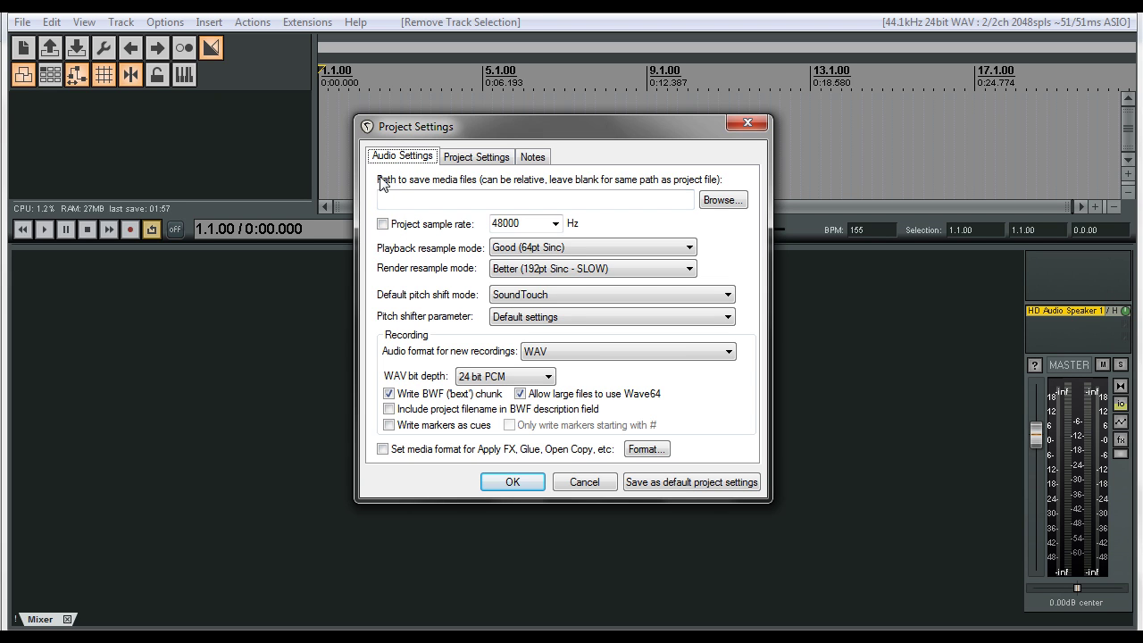
click(469, 200)
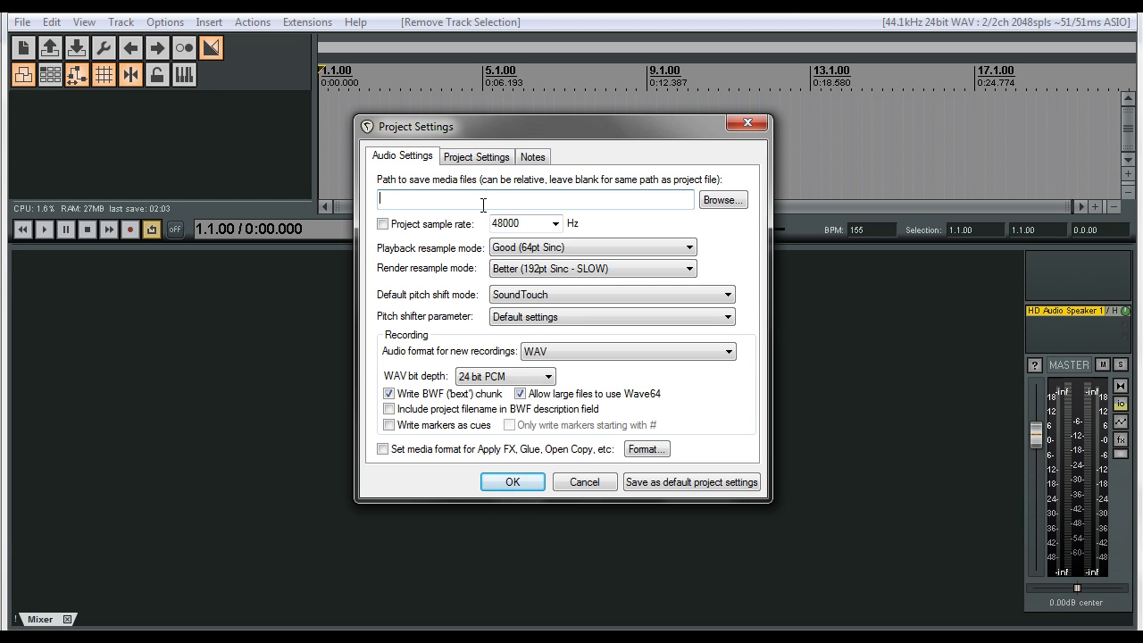
text(Audio Files)
drag(571, 136, 541, 126)
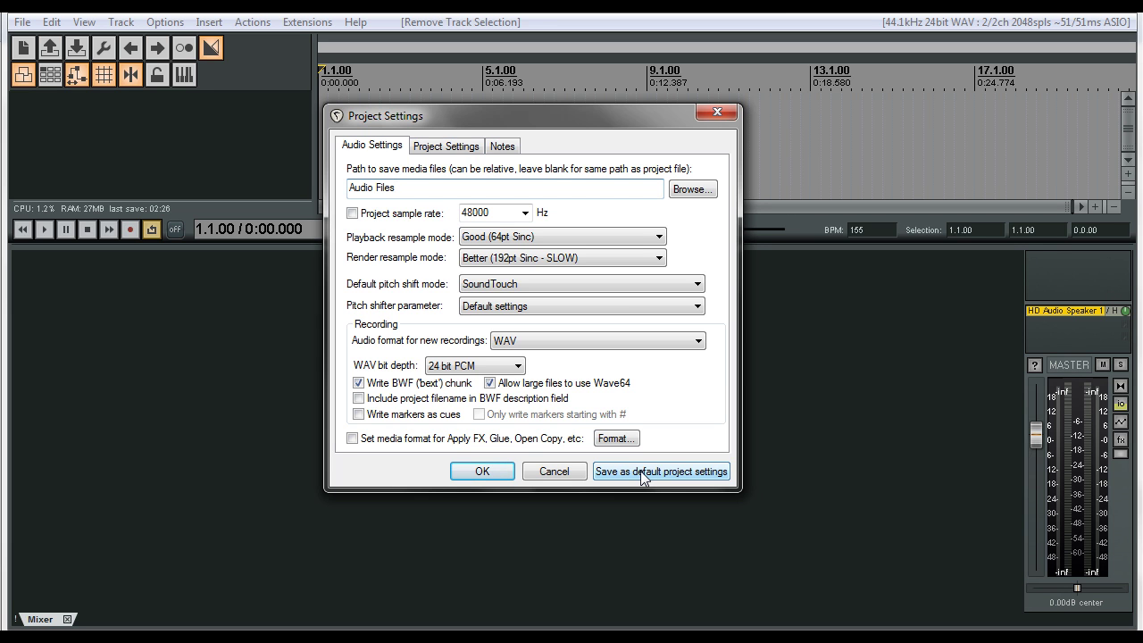
click(642, 473)
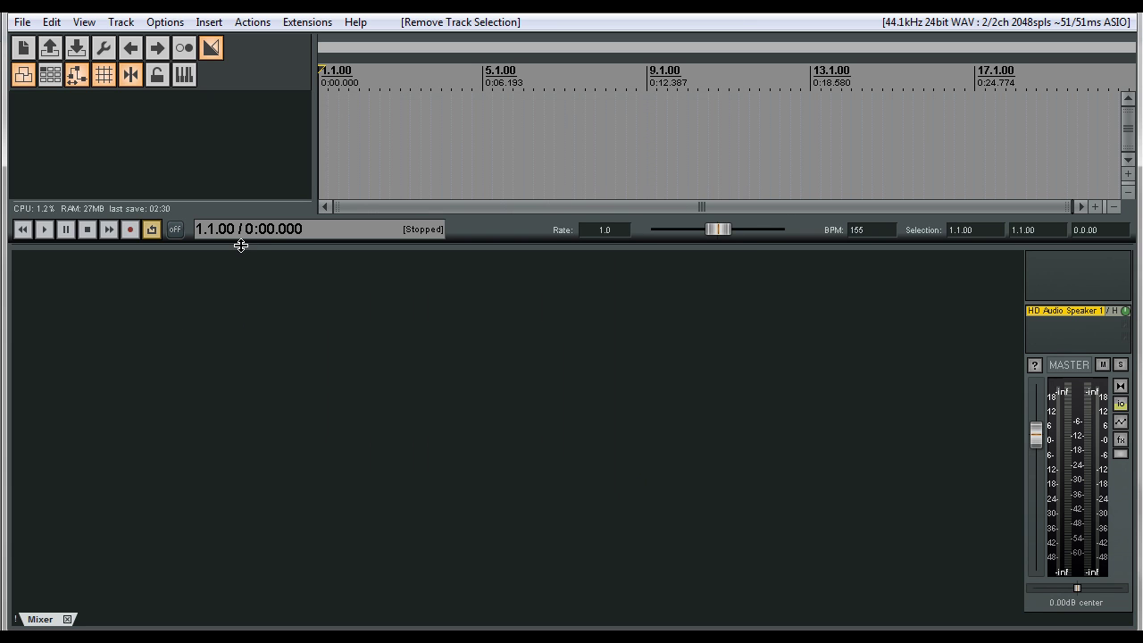
Add a new track, arm it, and record a short test take from the microphone
drag(241, 246, 242, 263)
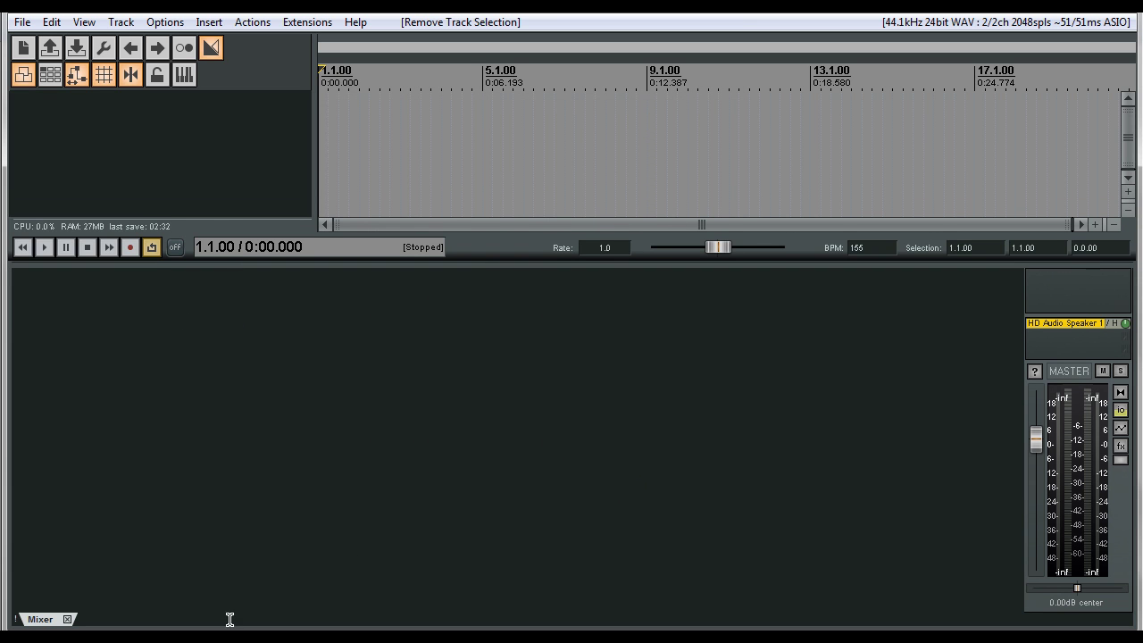
double_click(111, 329)
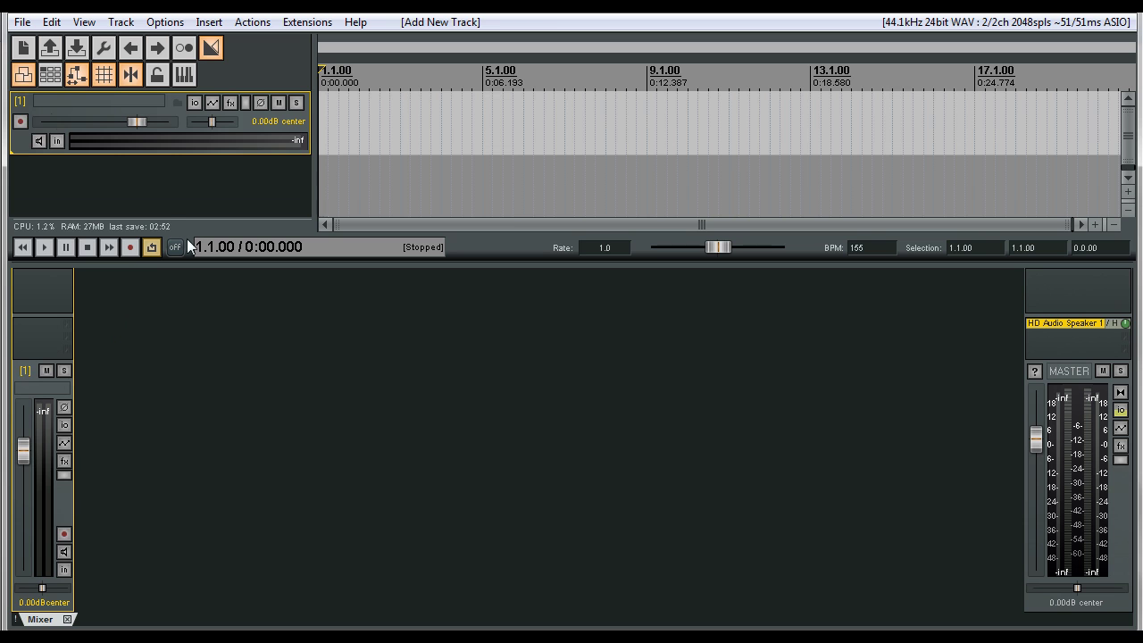
click(19, 122)
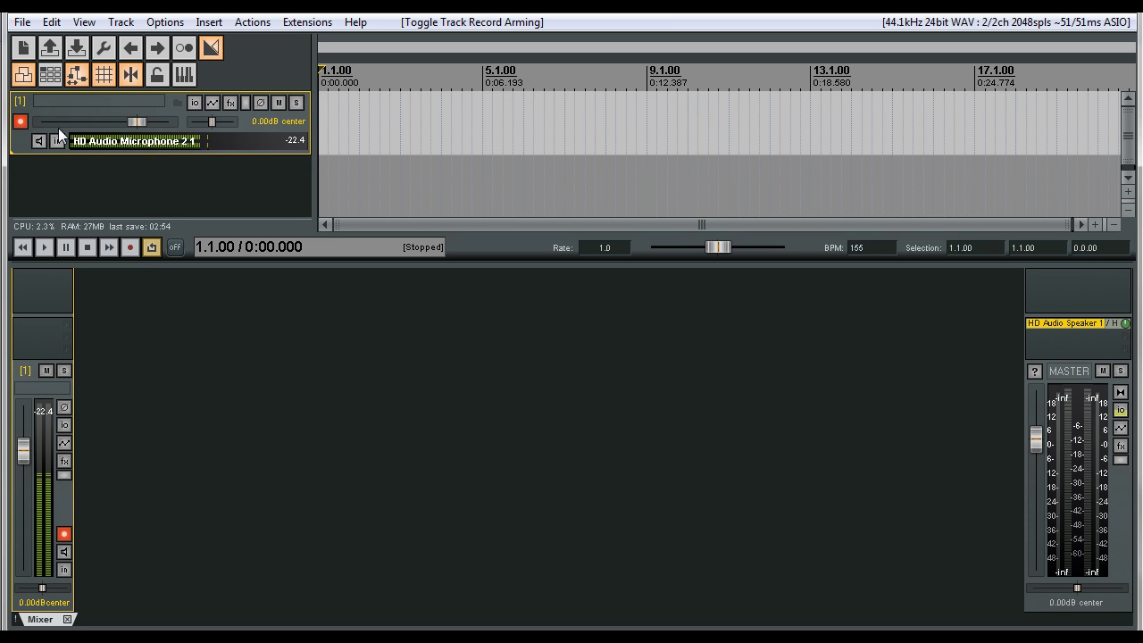
click(133, 251)
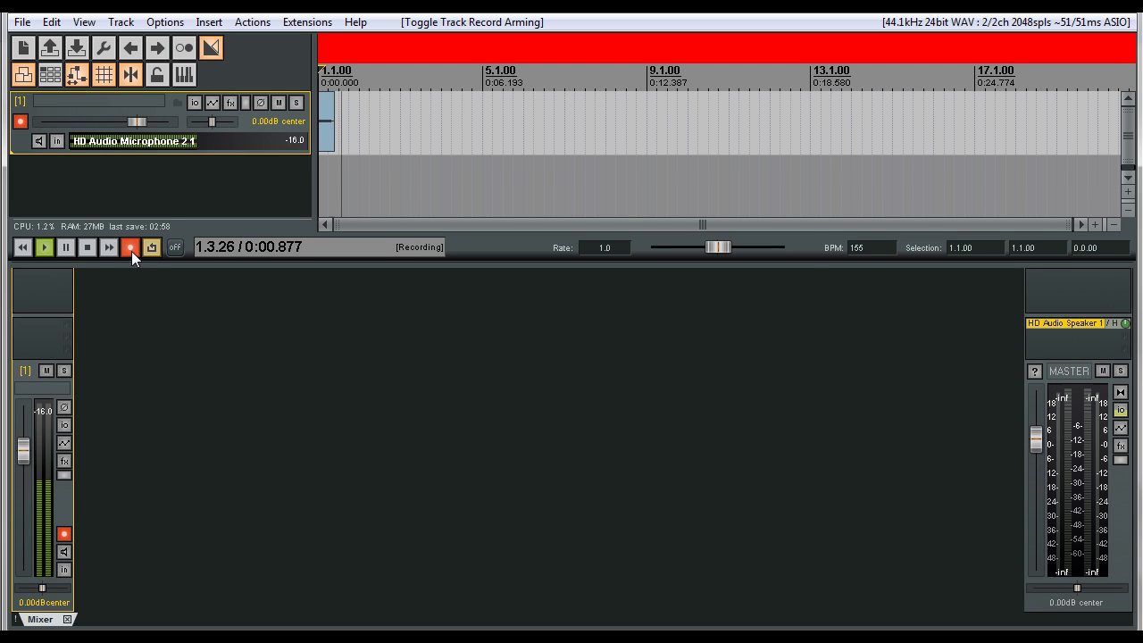
click(86, 254)
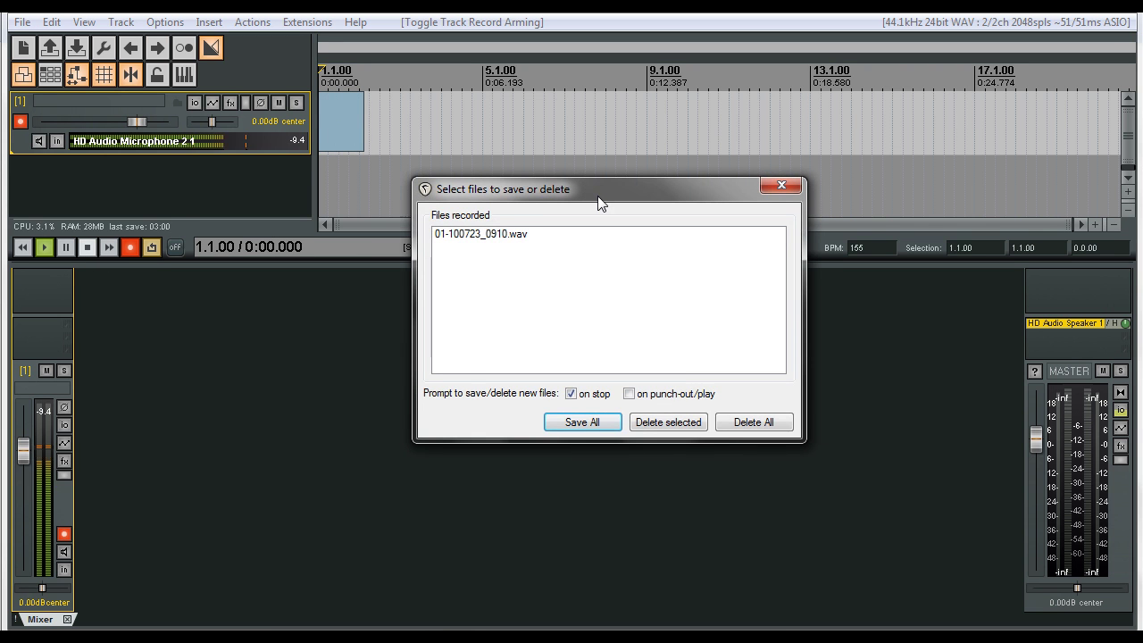
drag(598, 194, 492, 216)
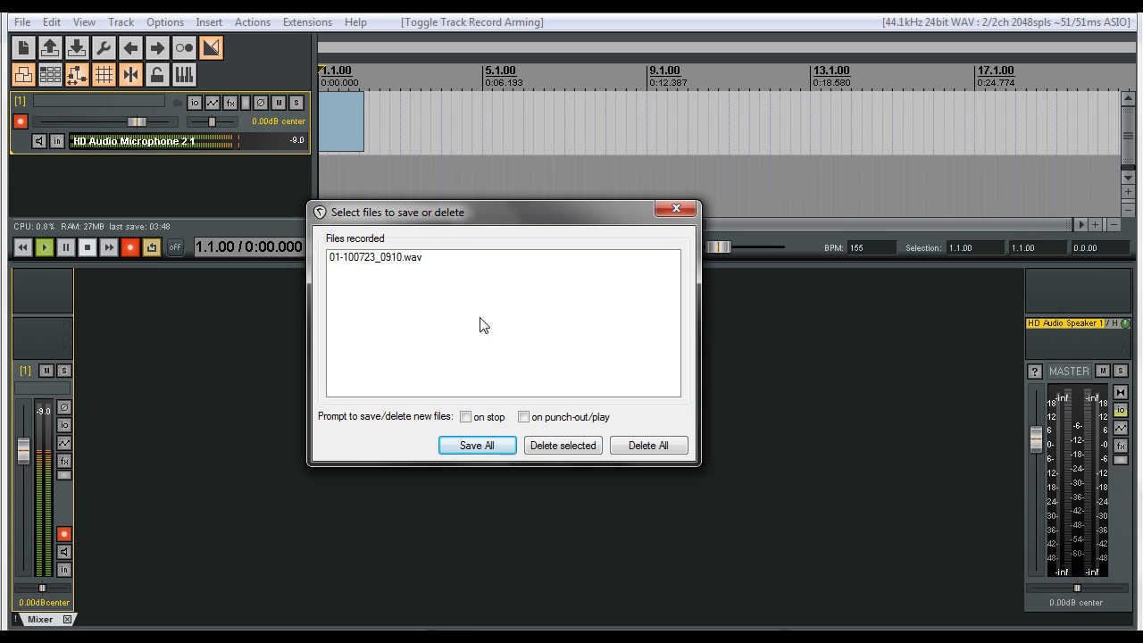
Keep the recorded take and browse the save dialog to Desktop > Tutorials For Reaper
click(481, 447)
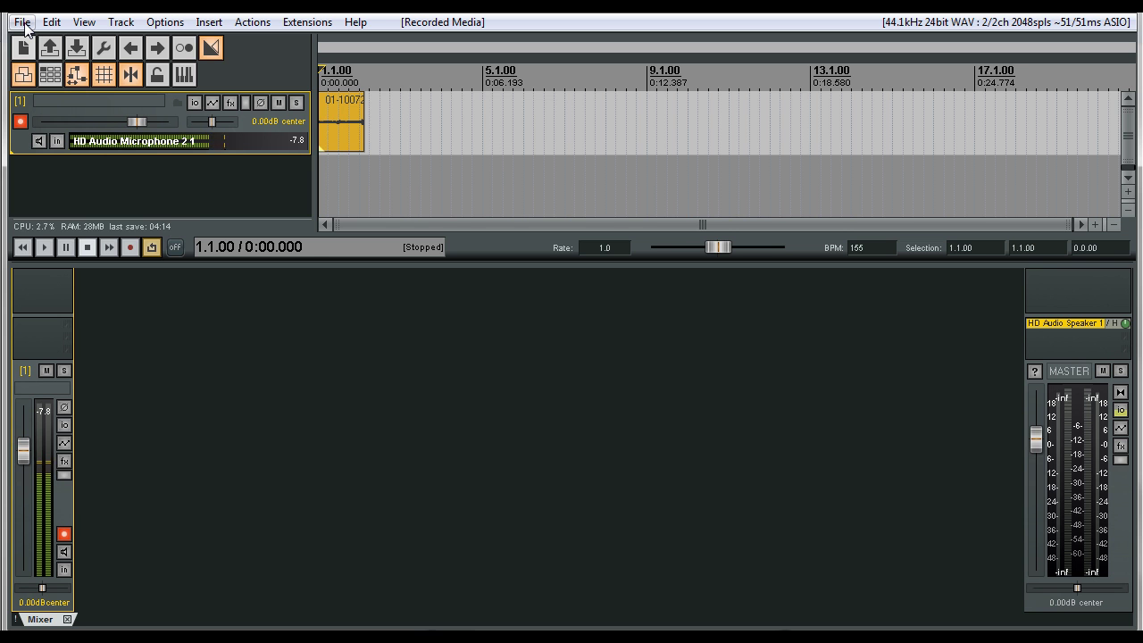
click(23, 22)
click(52, 81)
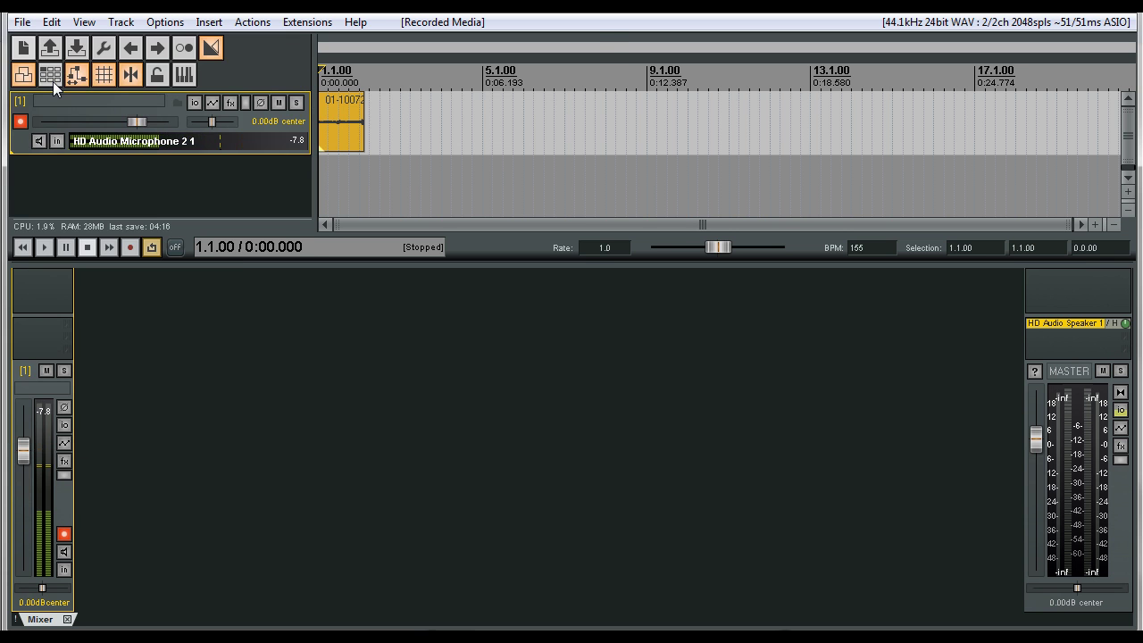
drag(242, 42, 483, 110)
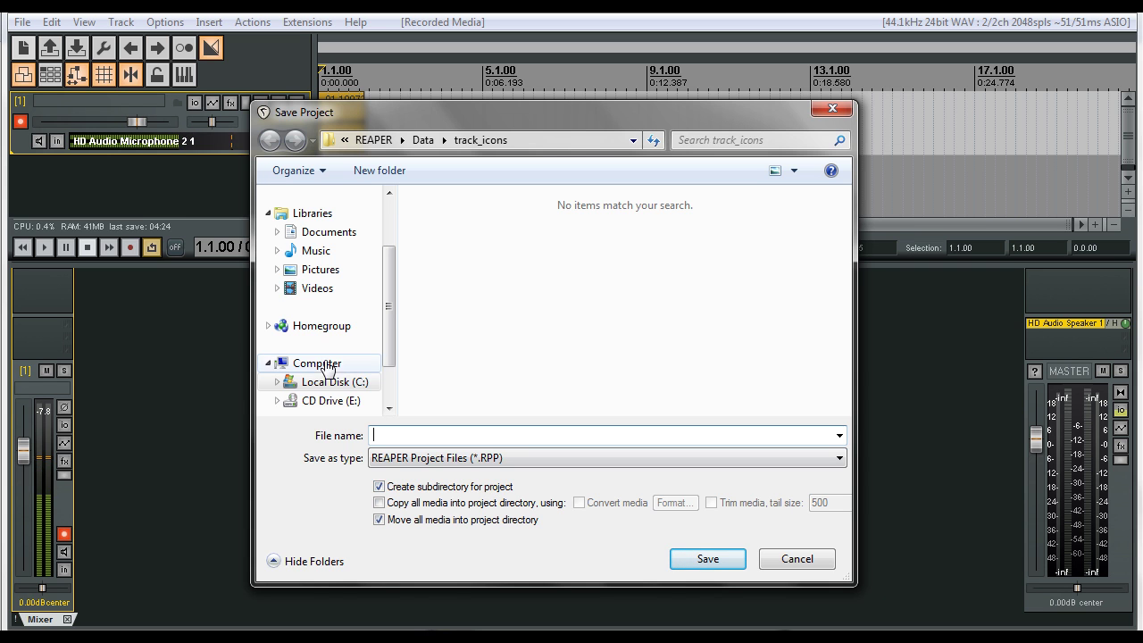
mouse_move(384, 282)
mouse_down()
mouse_move(390, 361)
mouse_move(388, 268)
mouse_up()
click(295, 222)
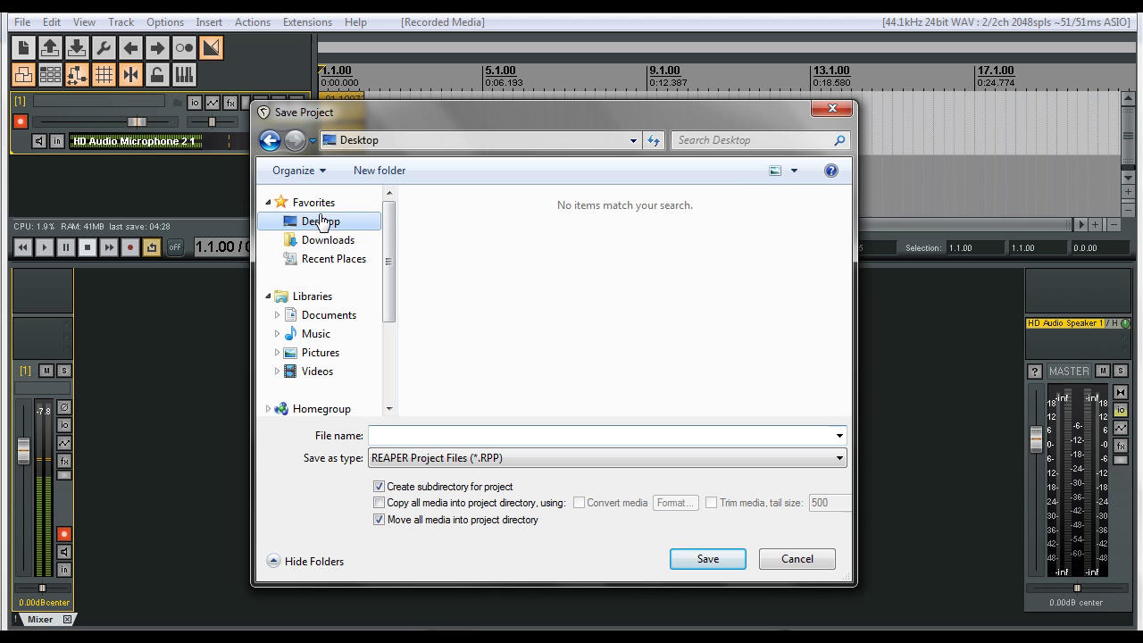
drag(845, 259, 847, 367)
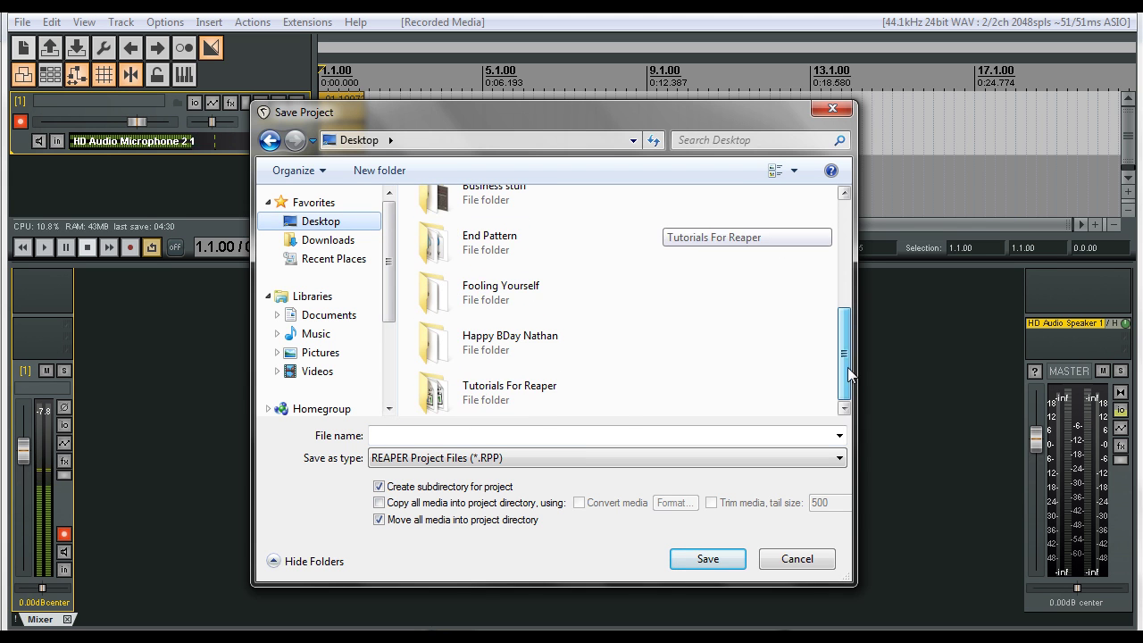
double_click(454, 387)
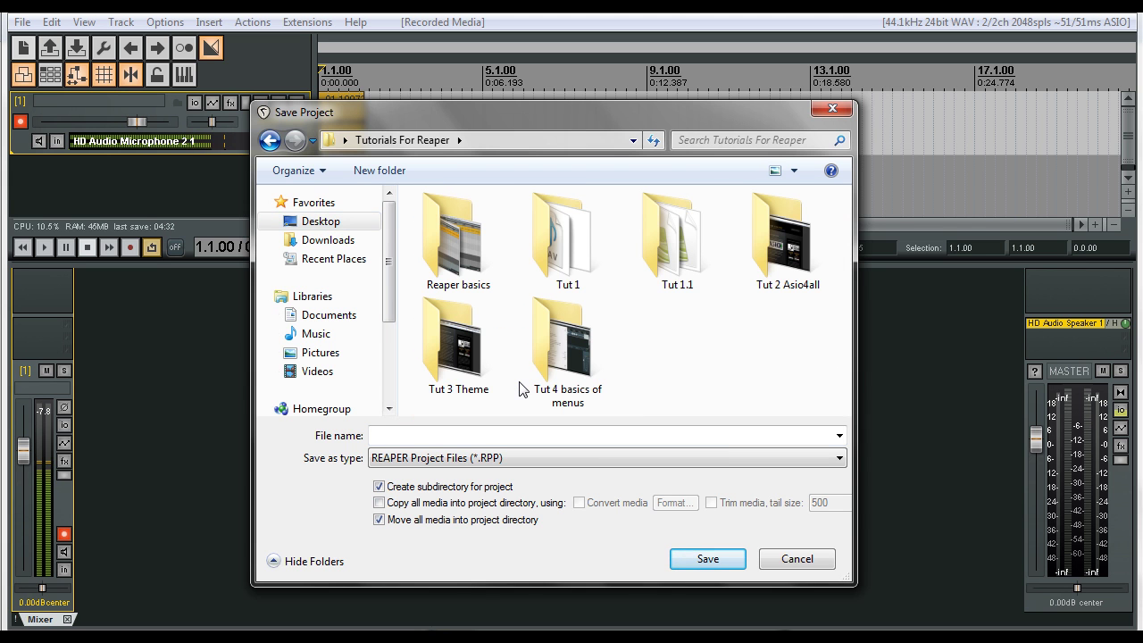
Save the project as 'Organize' in its own subdirectory, with media moved into the project folder
click(651, 437)
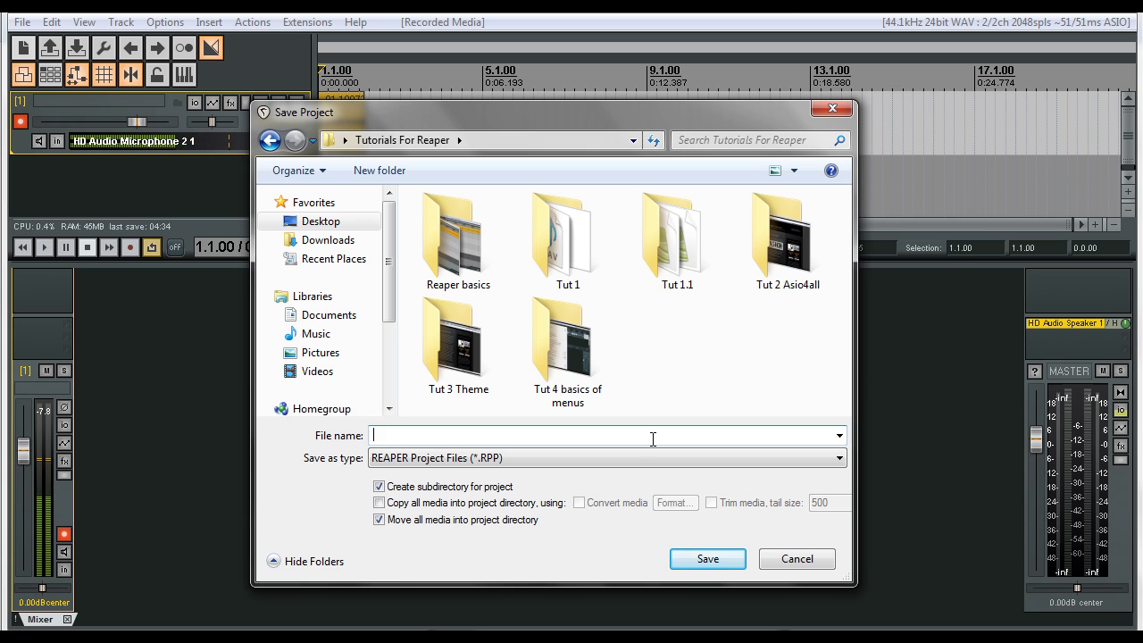
text(Organize)
click(496, 519)
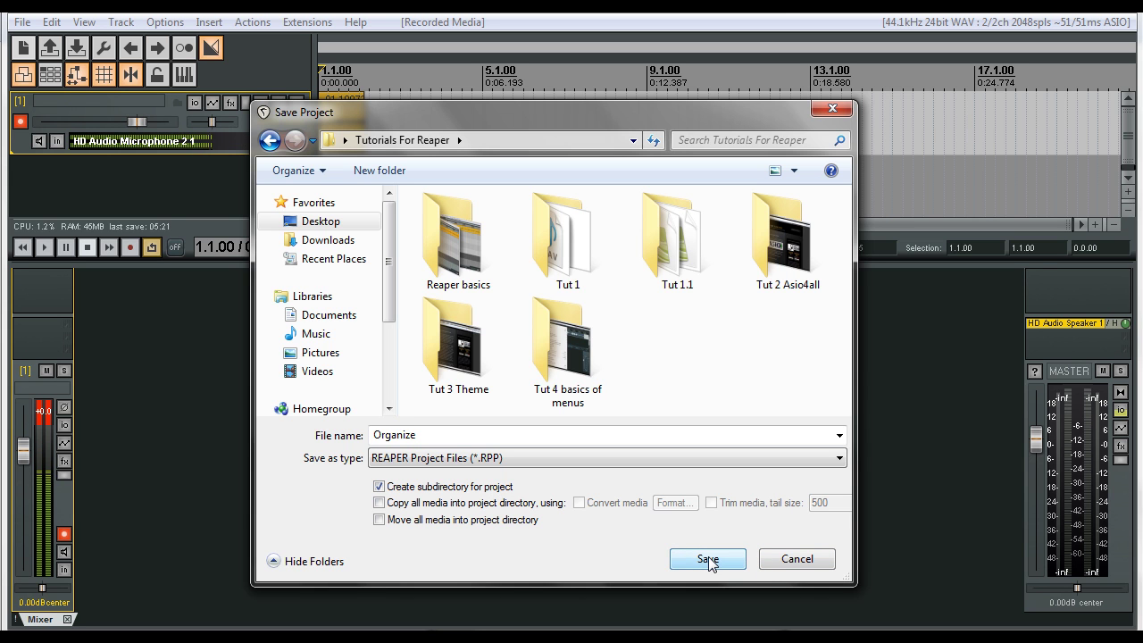
click(442, 519)
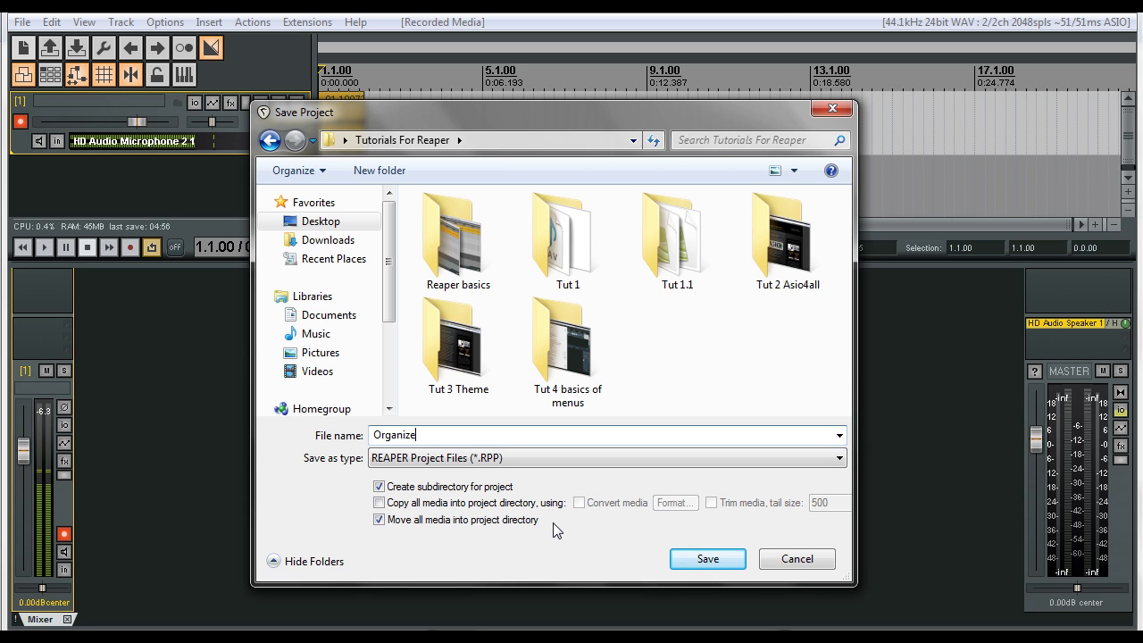
click(708, 559)
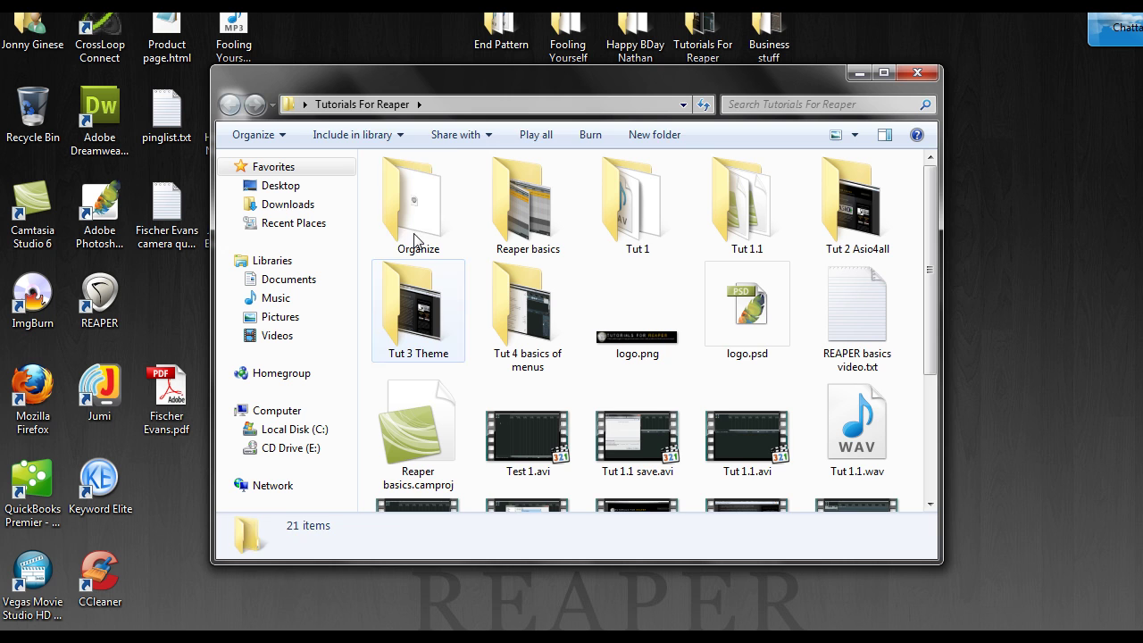
Open the Organize folder and load Organize.RPP into REAPER
click(411, 255)
double_click(436, 218)
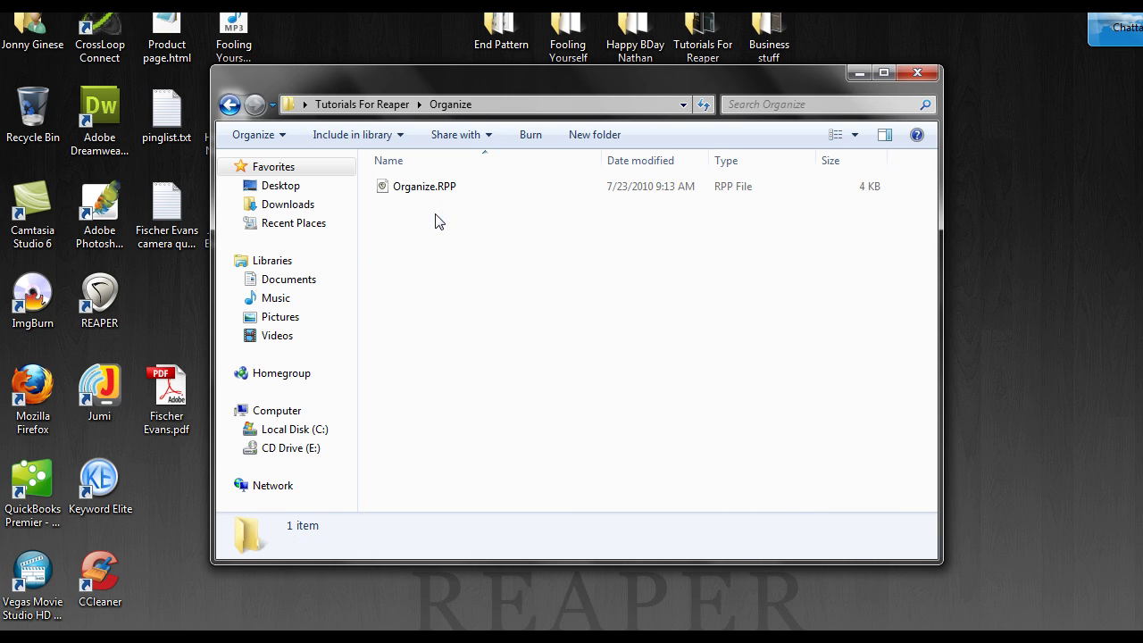
click(411, 190)
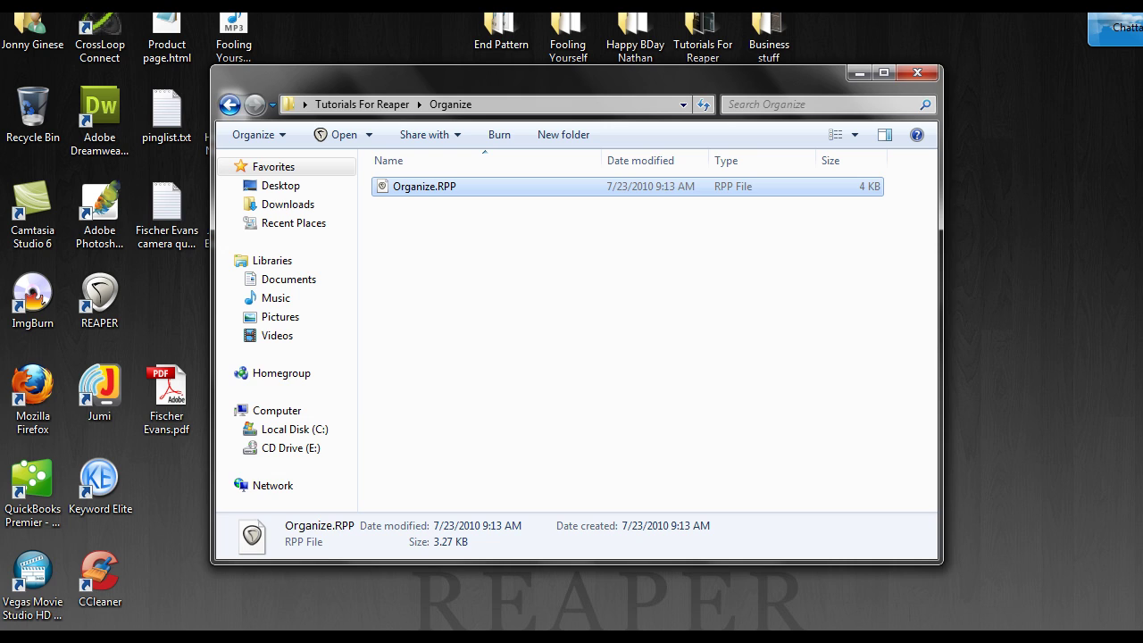
key(Return)
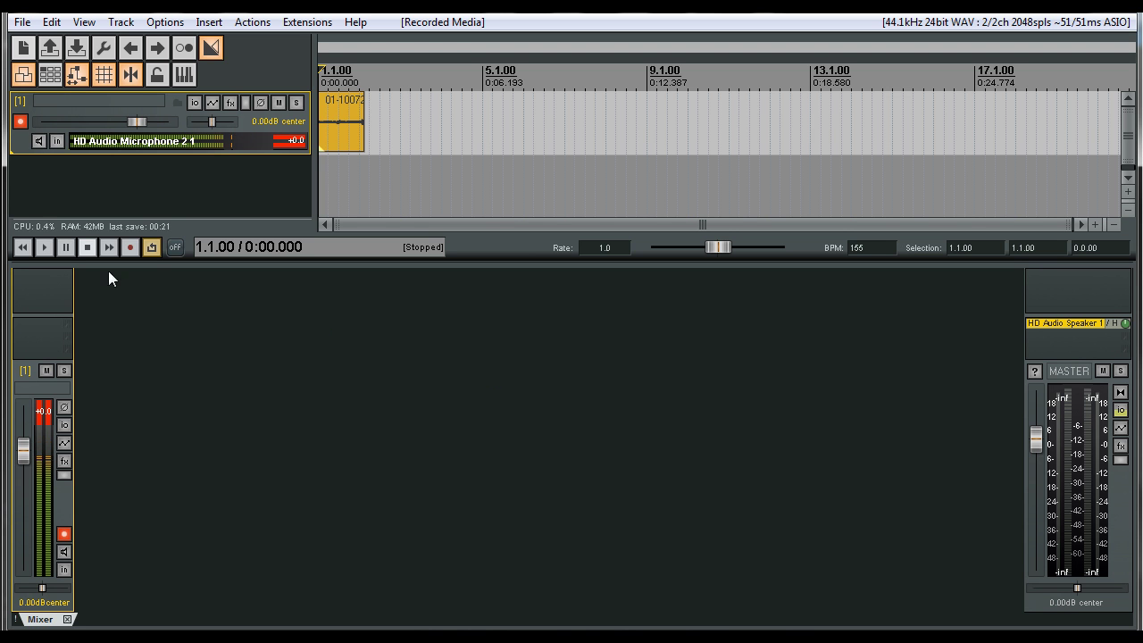
Delete the old item on track 1 and record a fresh take, 01-100723_0913.wav
click(348, 119)
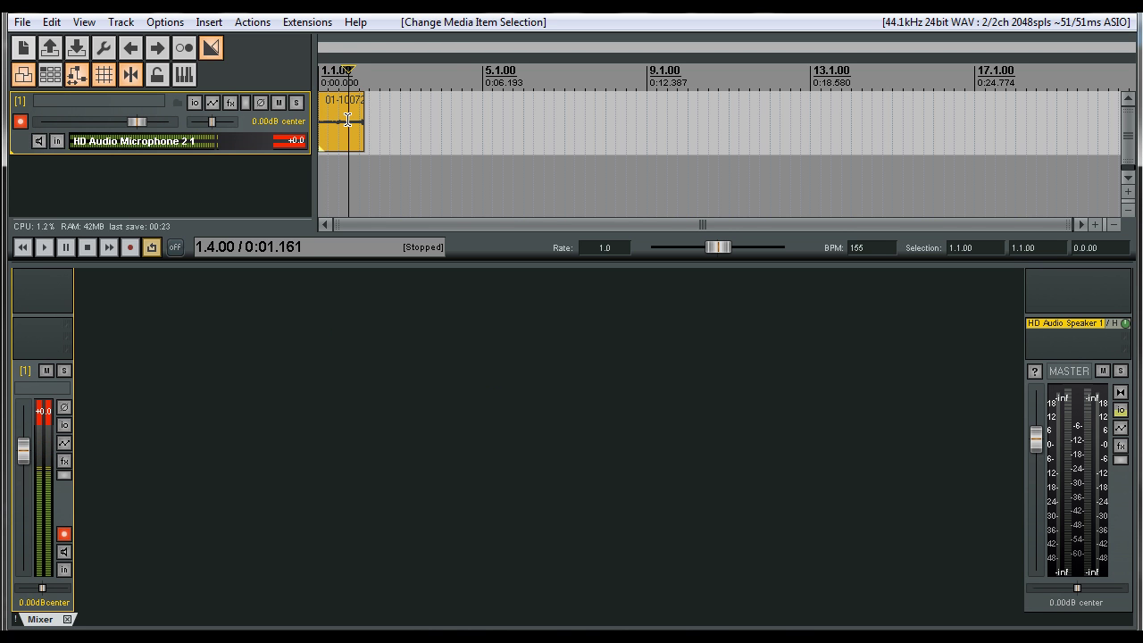
key(Delete)
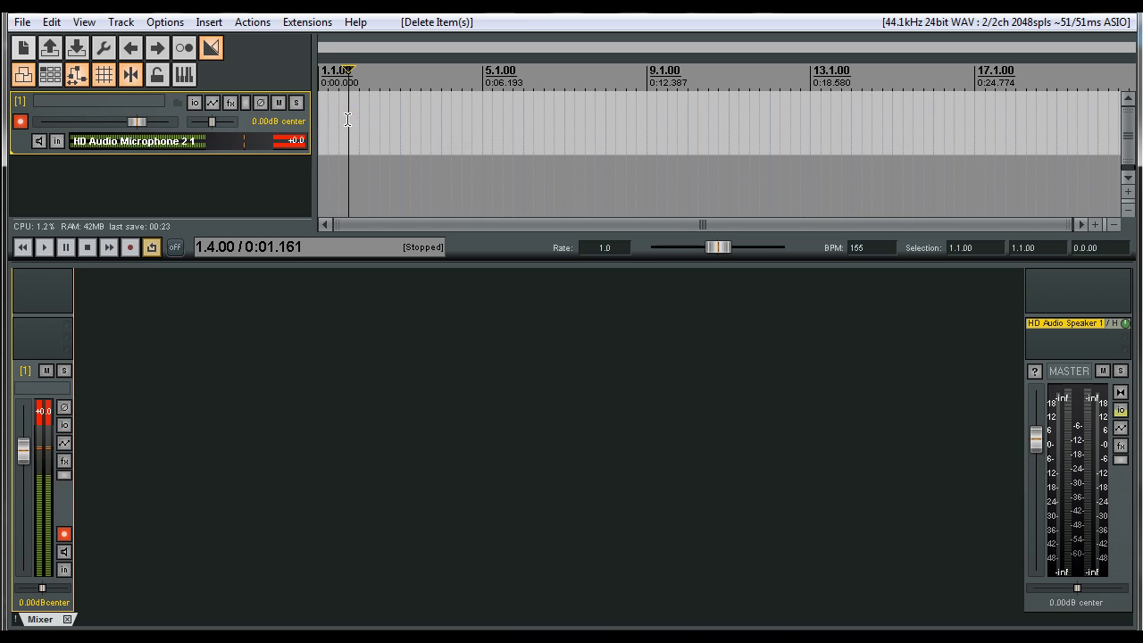
click(121, 251)
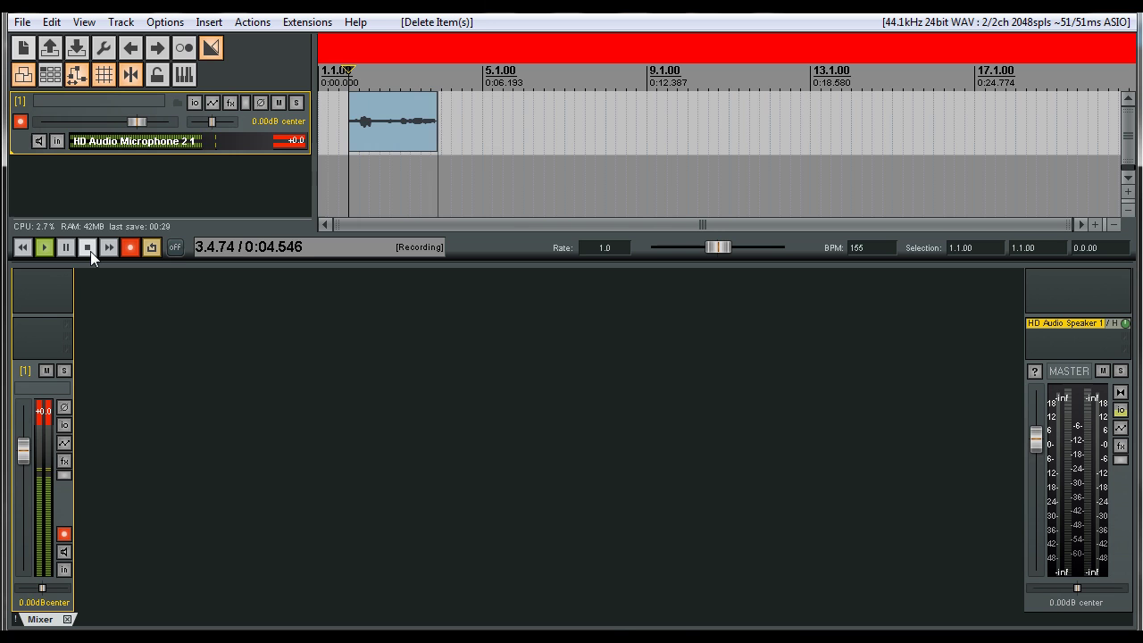
click(90, 250)
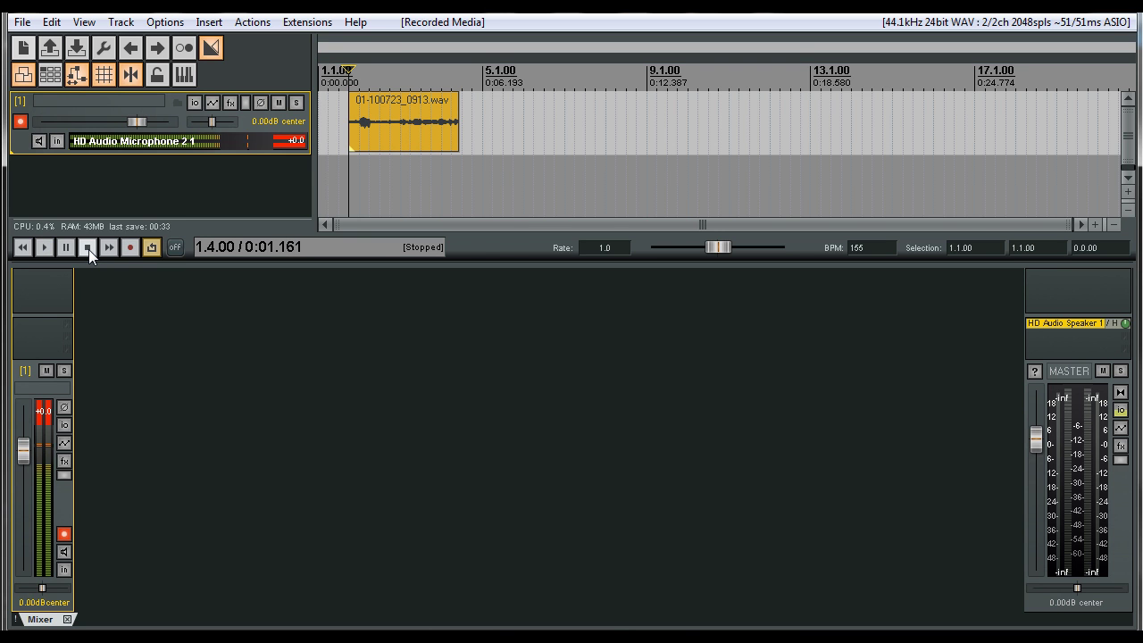
key(alt+Tab)
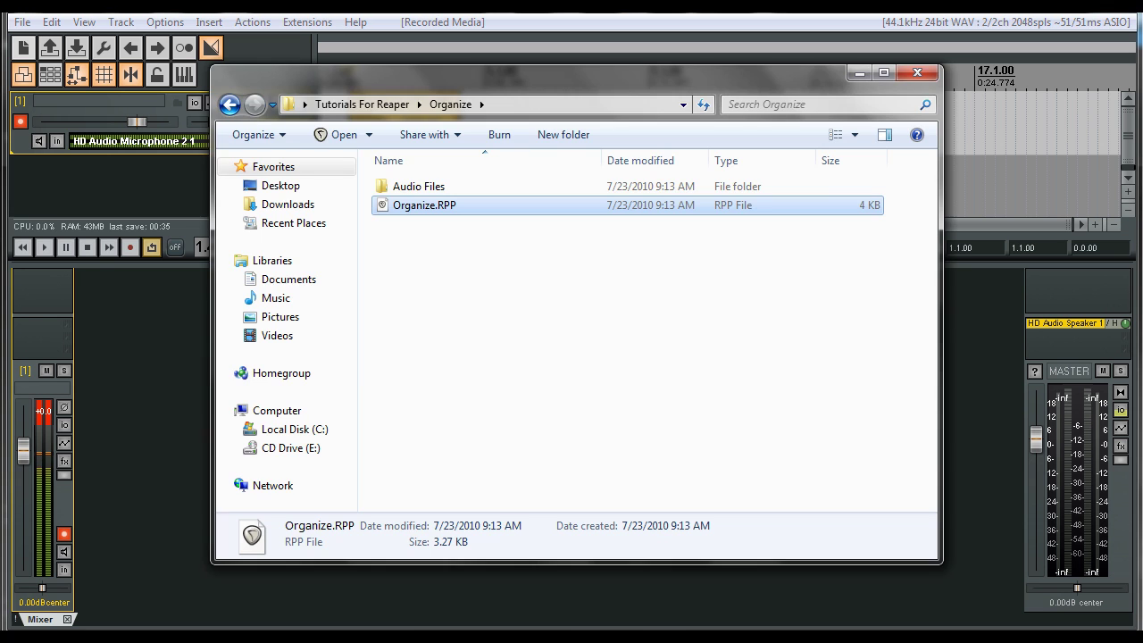
double_click(402, 187)
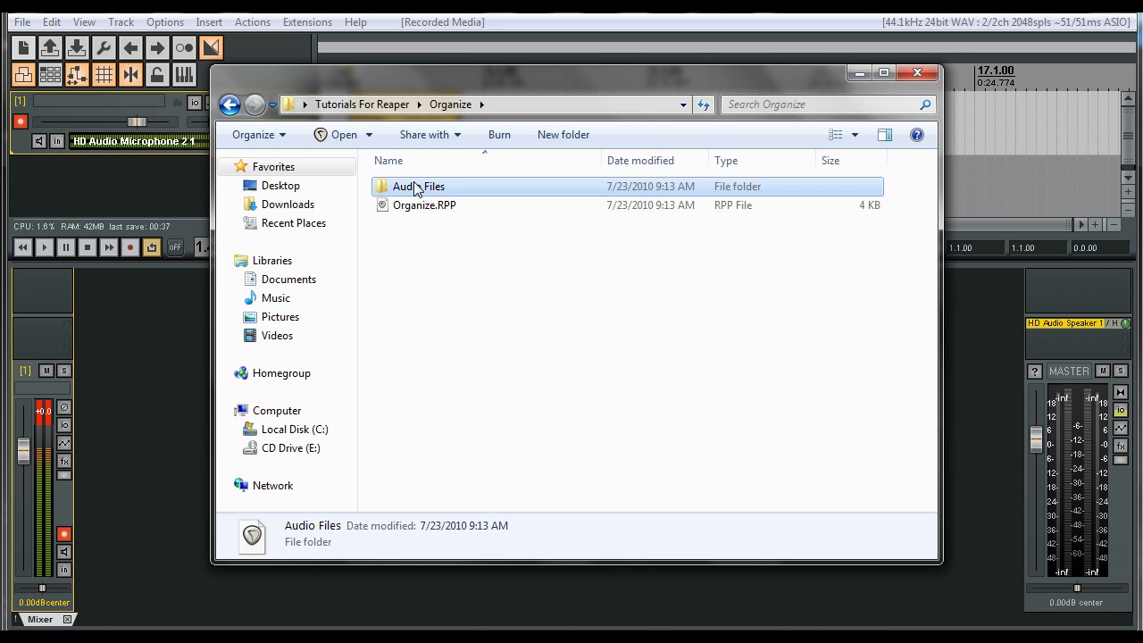
drag(547, 72, 597, 95)
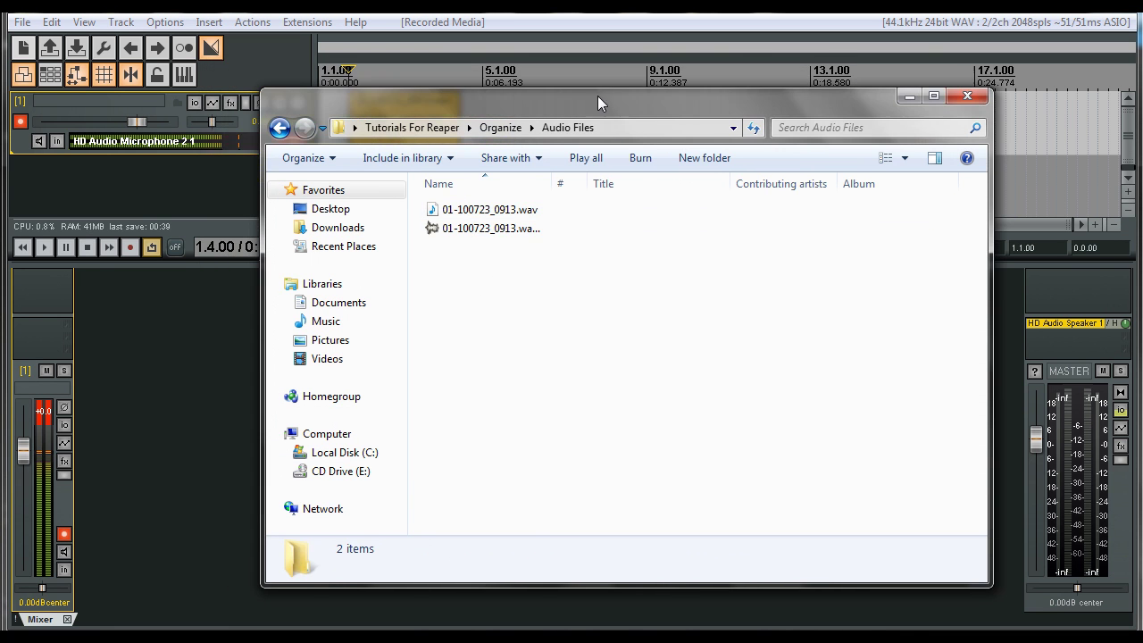
click(280, 127)
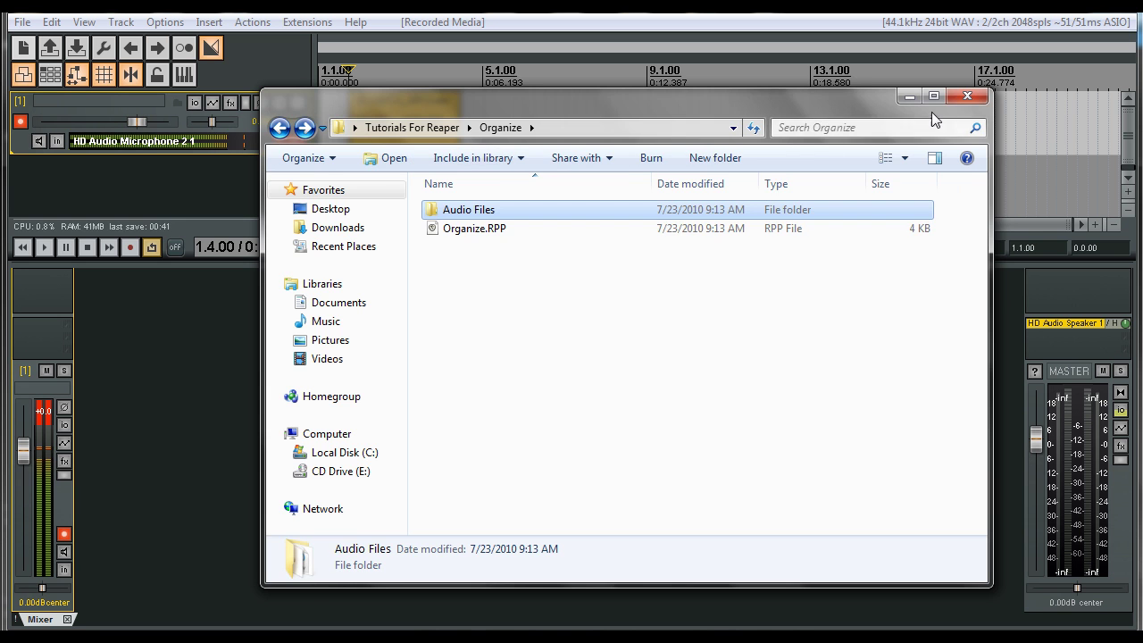
click(967, 96)
click(459, 309)
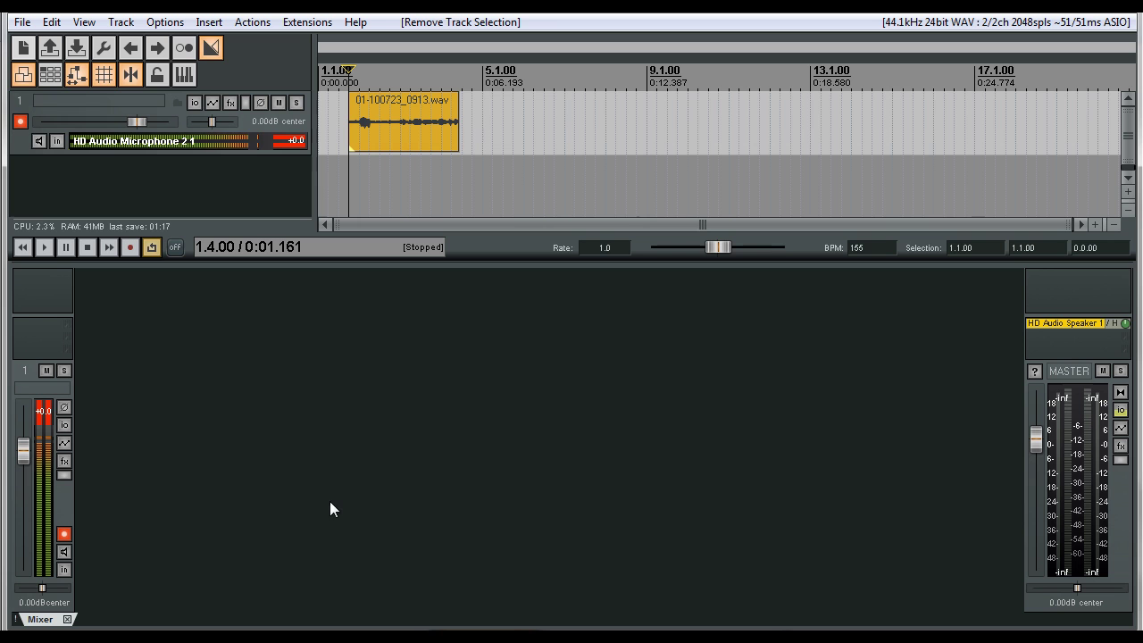
With track 1 selected, disable snapping, switch the ripple editing mode, and bring up Preferences
click(292, 143)
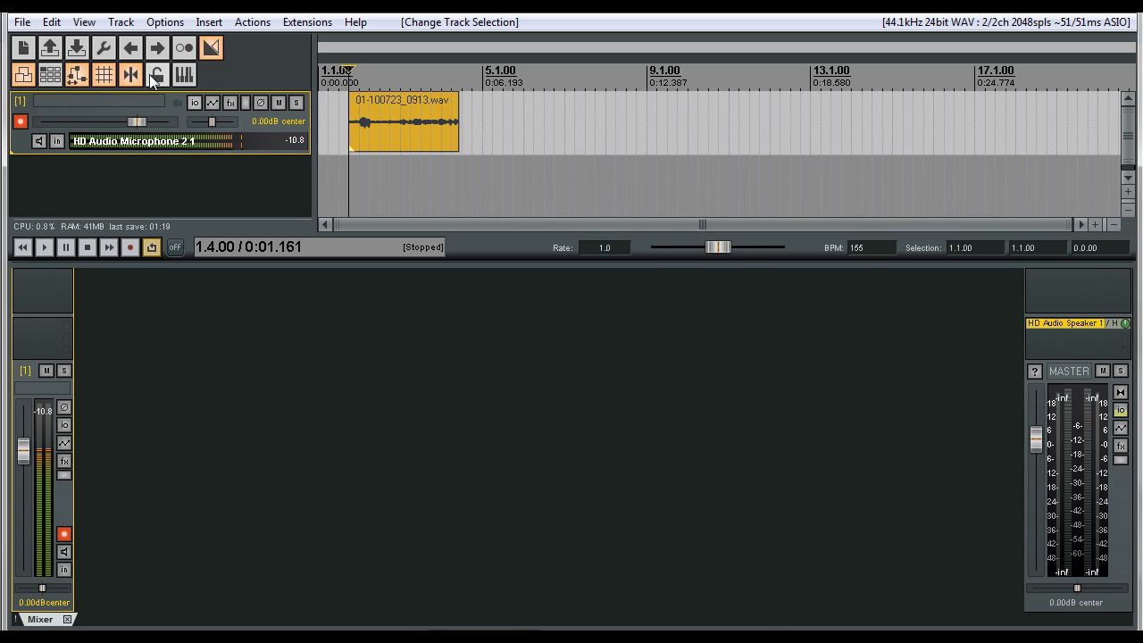
click(104, 75)
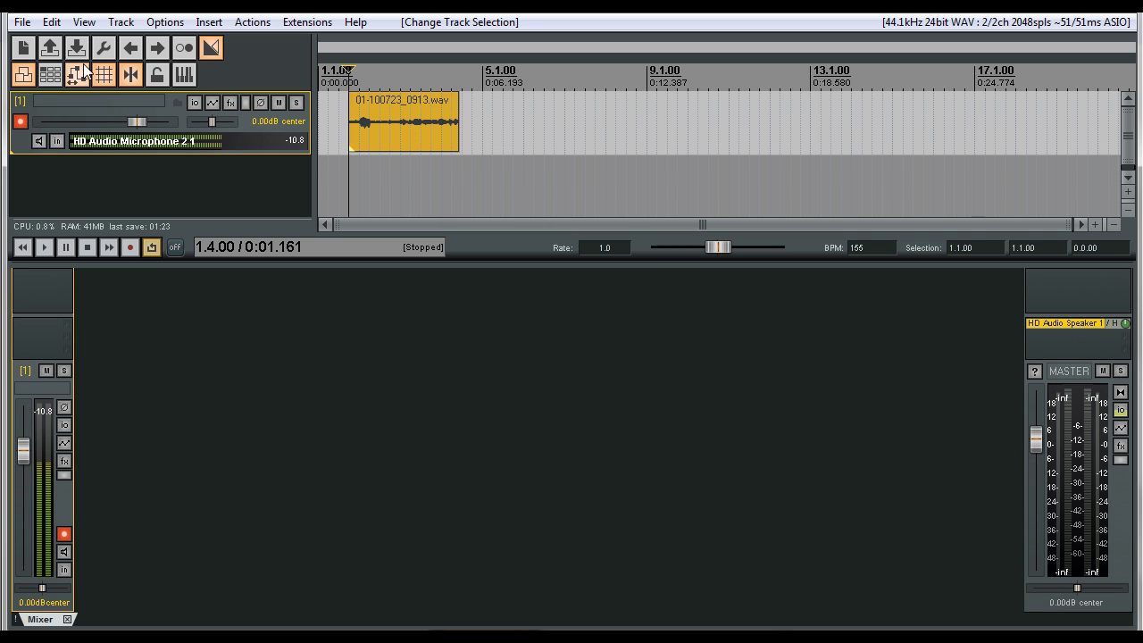
click(83, 70)
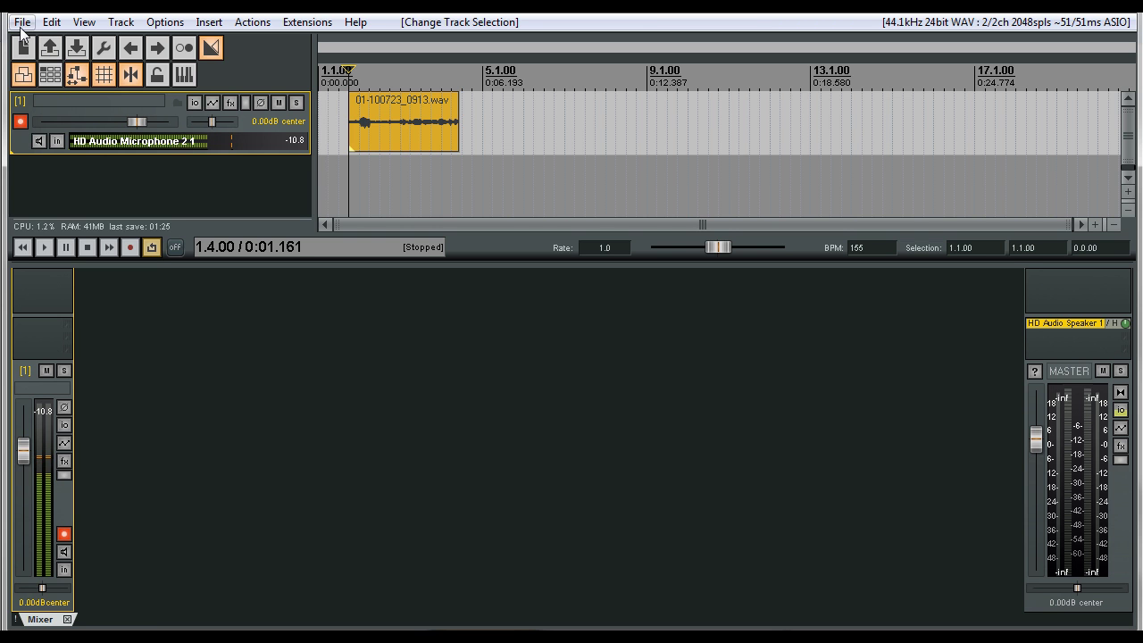
click(159, 23)
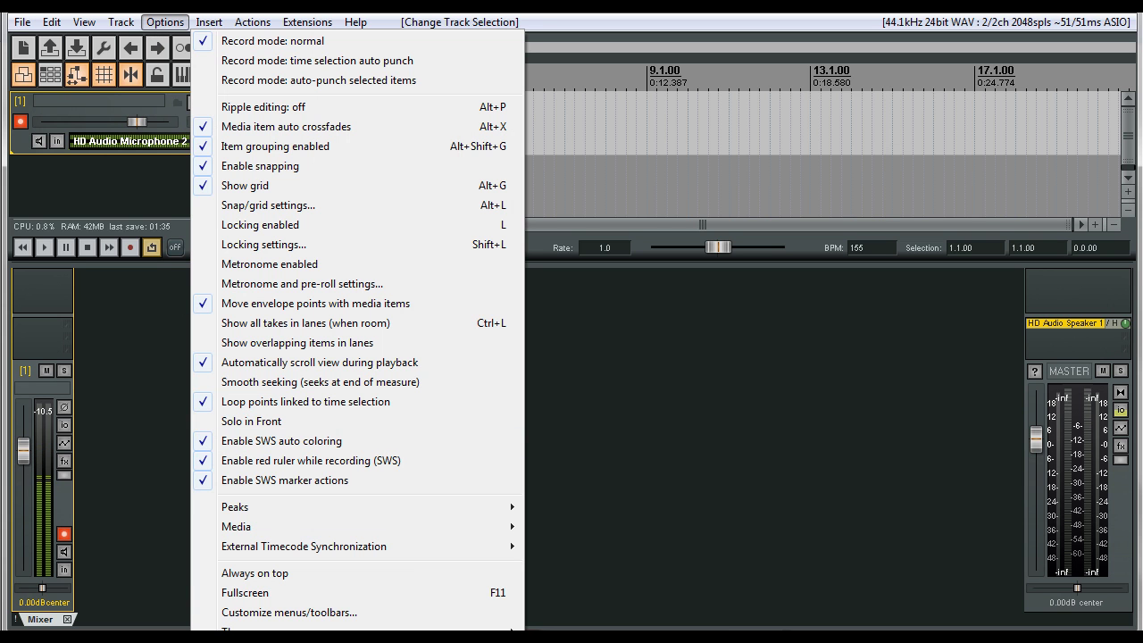
key(ctrl+p)
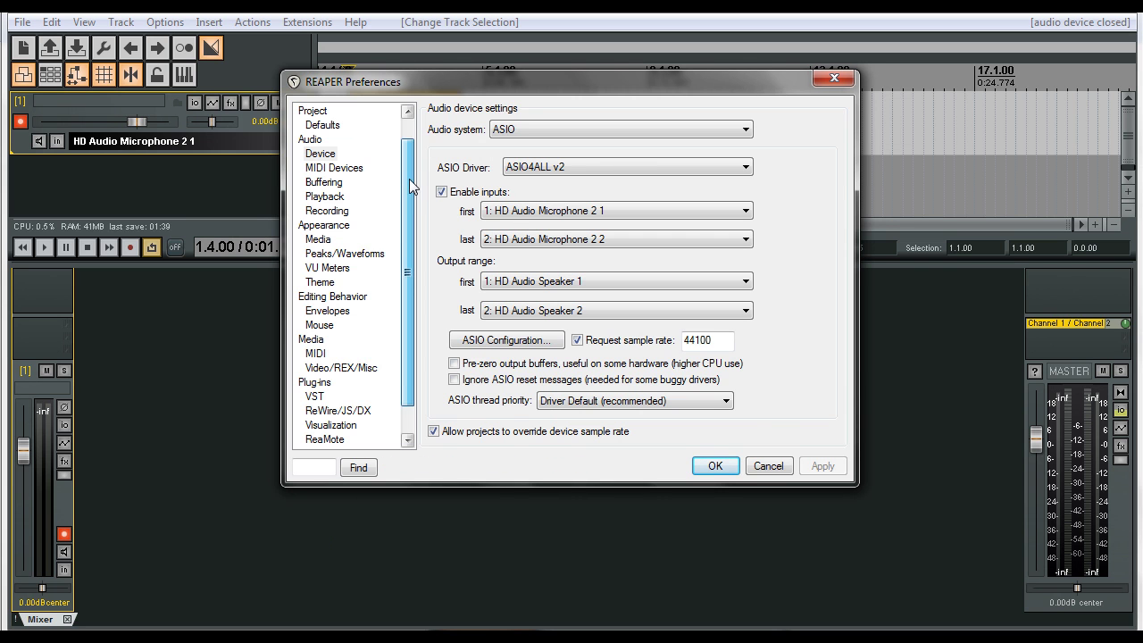
In Project preferences, autosave every 2 minutes to a timestamped file in an additional directory
scroll(348, 130, up, 1)
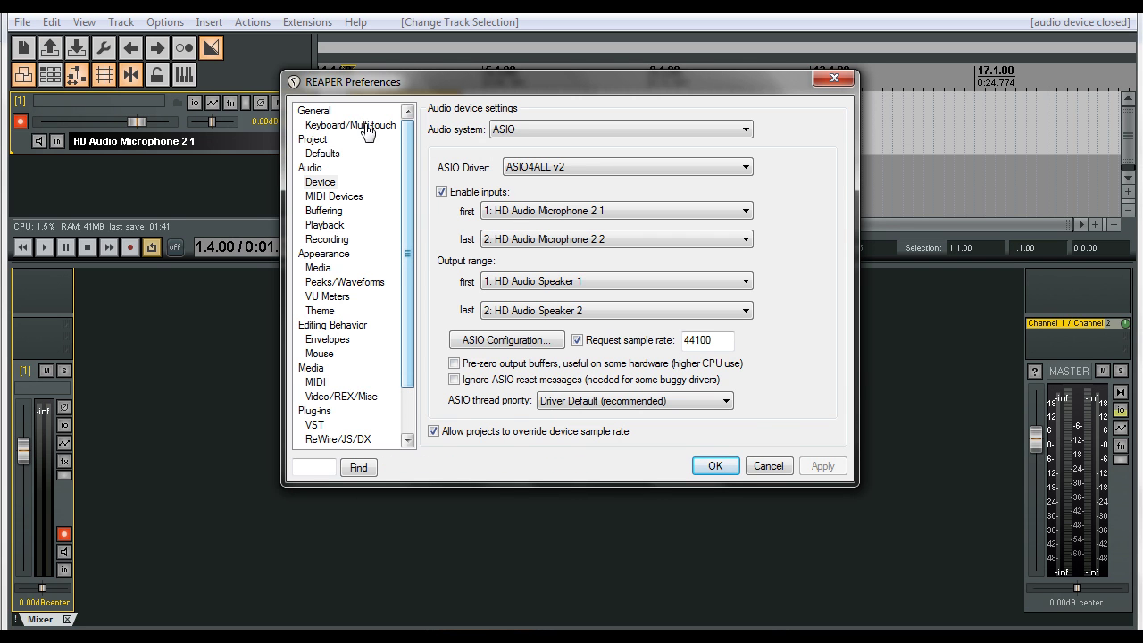
click(313, 141)
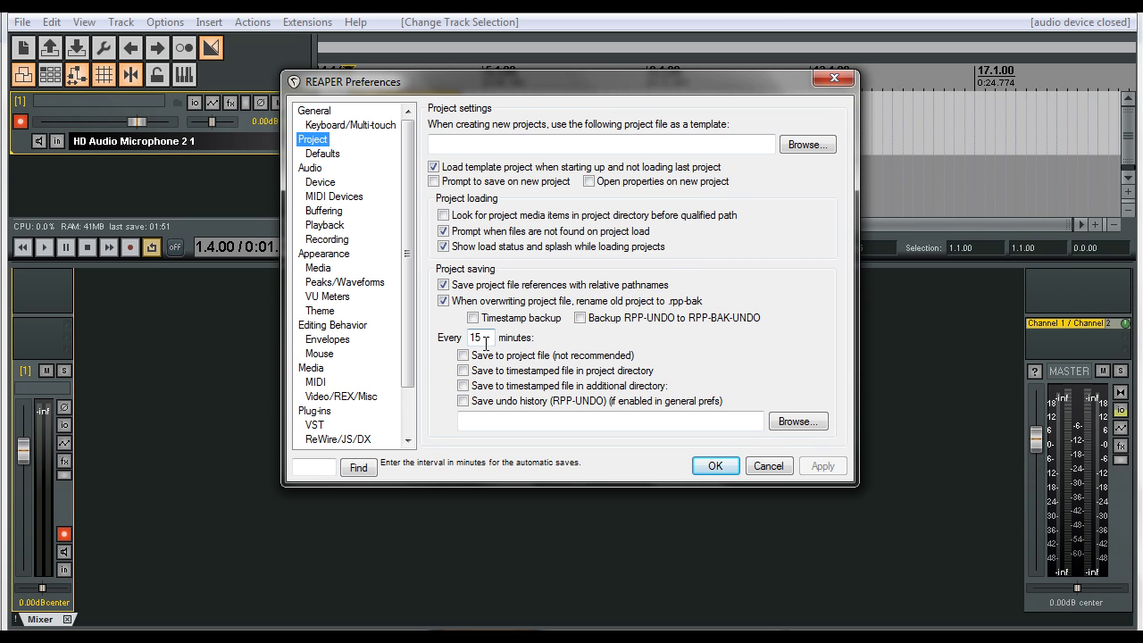
double_click(485, 340)
text(2)
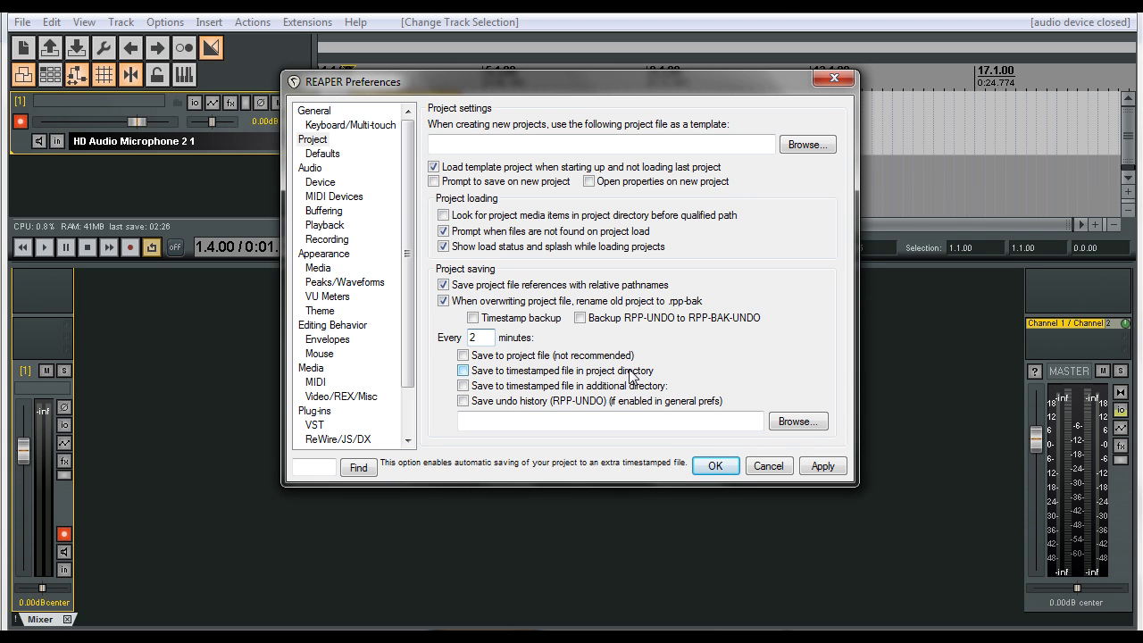
click(462, 385)
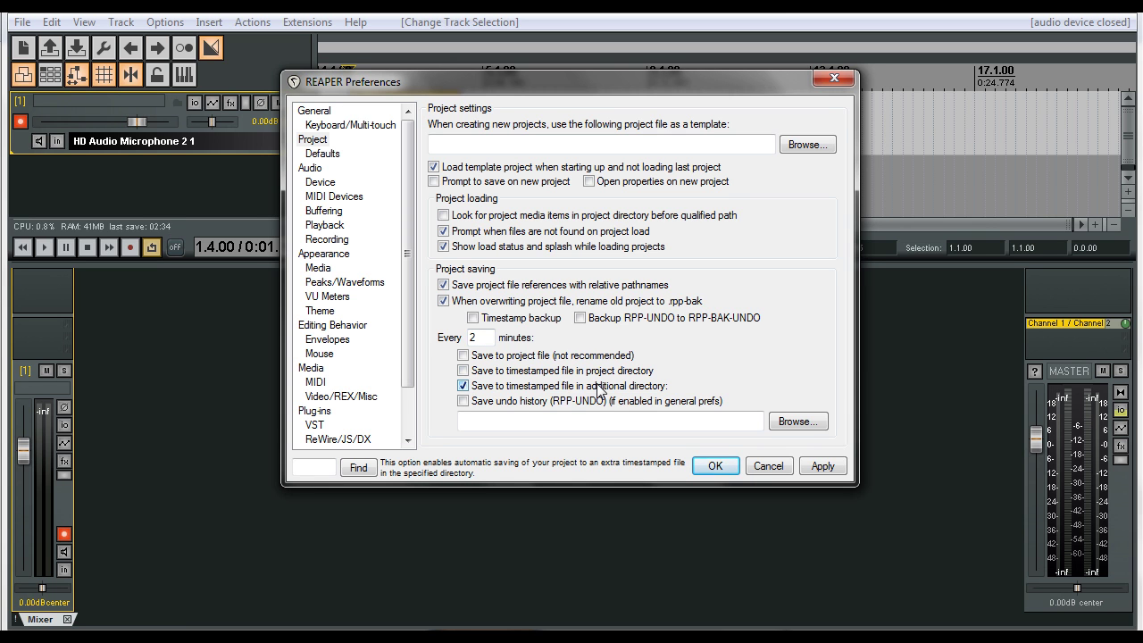
Create a new folder named 'Session Back-up' inside Tutorials For Reaper > Organize for autosaves
click(798, 422)
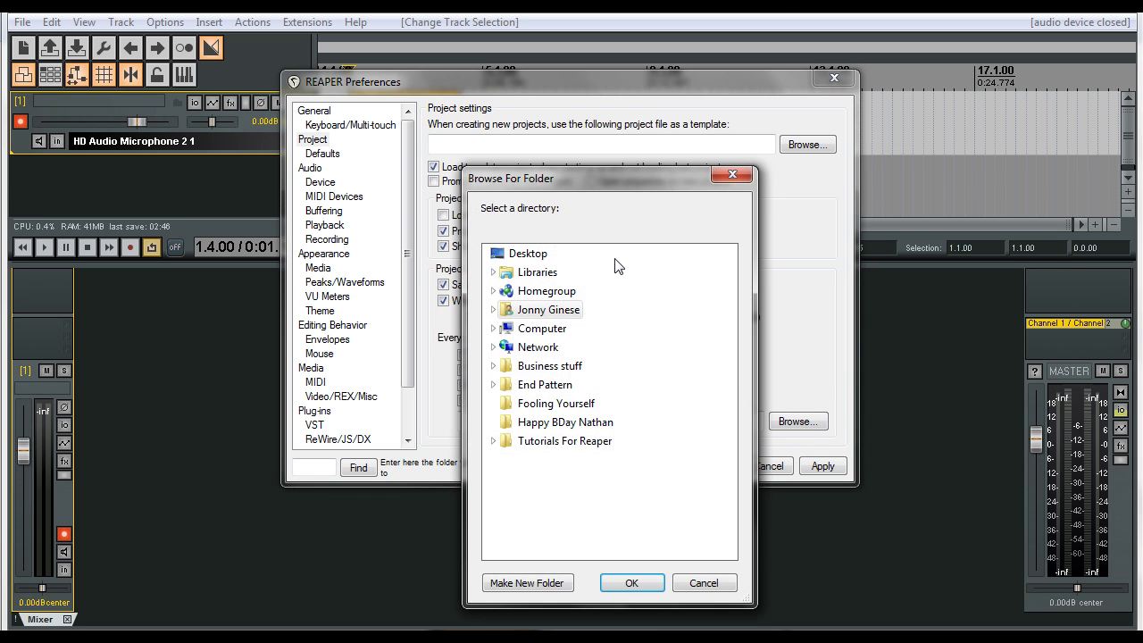
click(495, 441)
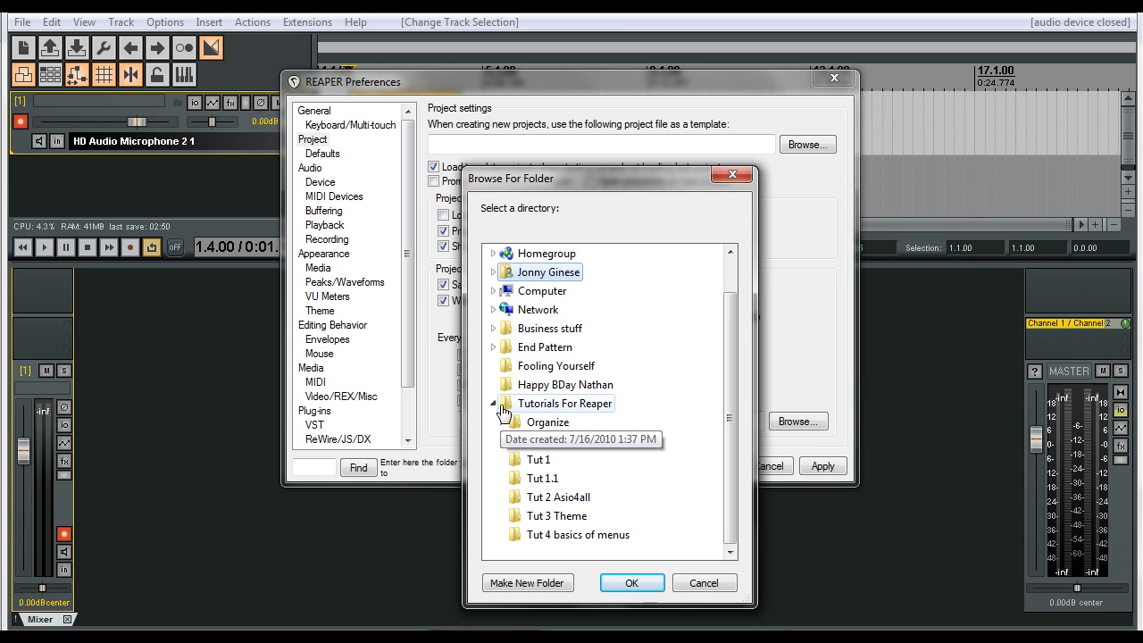
click(524, 423)
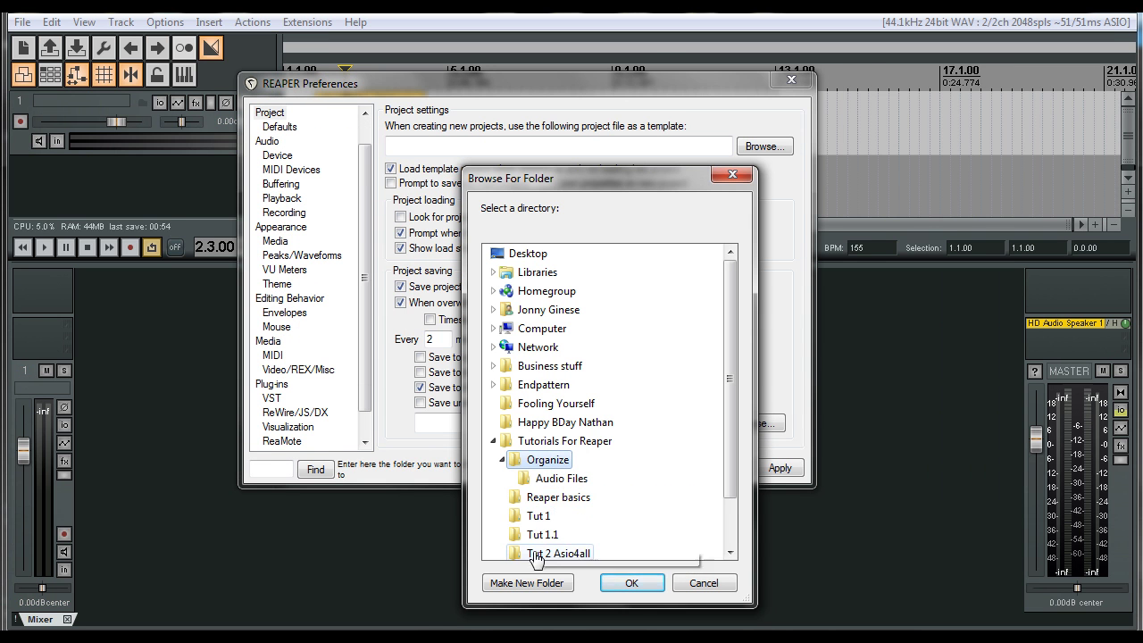
click(527, 582)
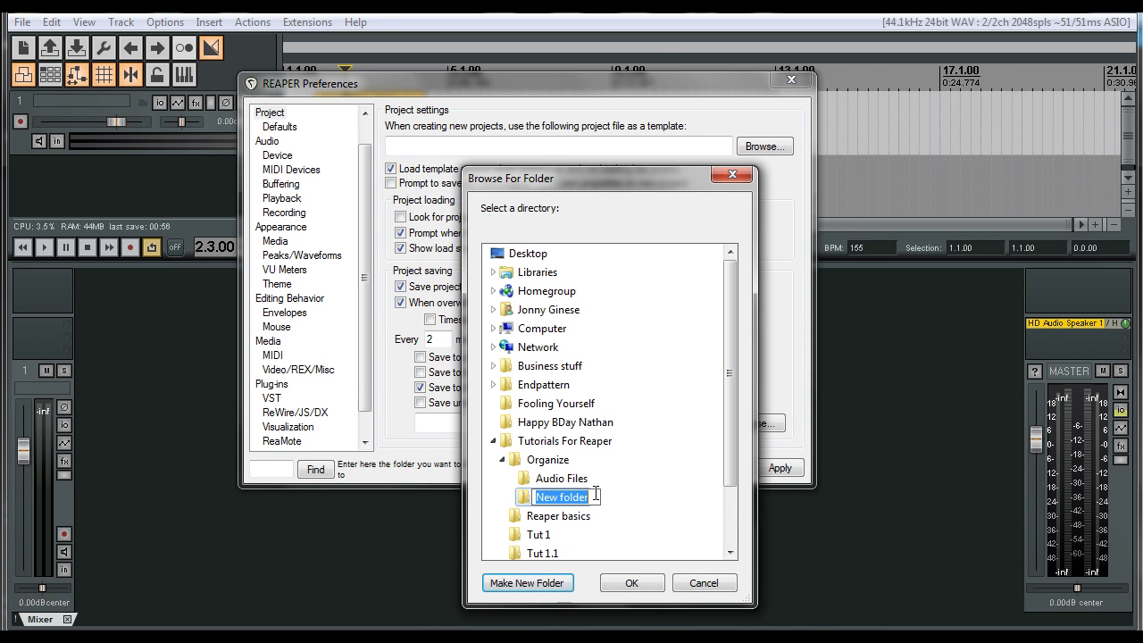
text(Session Back)
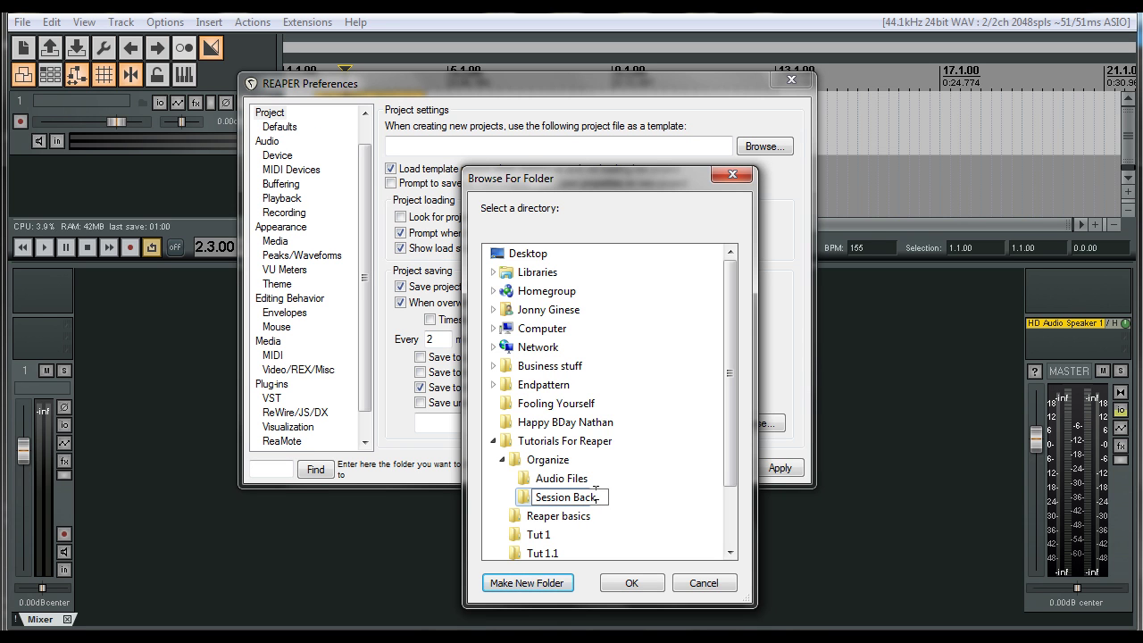
text(-up)
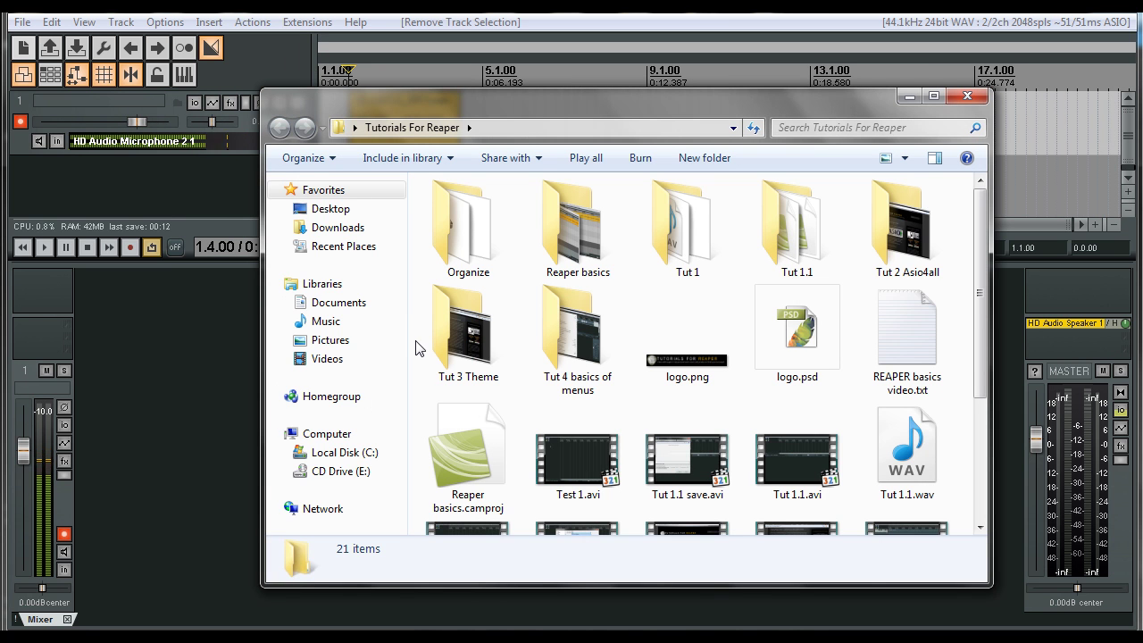
Verify in Explorer that the Session Back-ups folder inside Organize is still empty
double_click(470, 249)
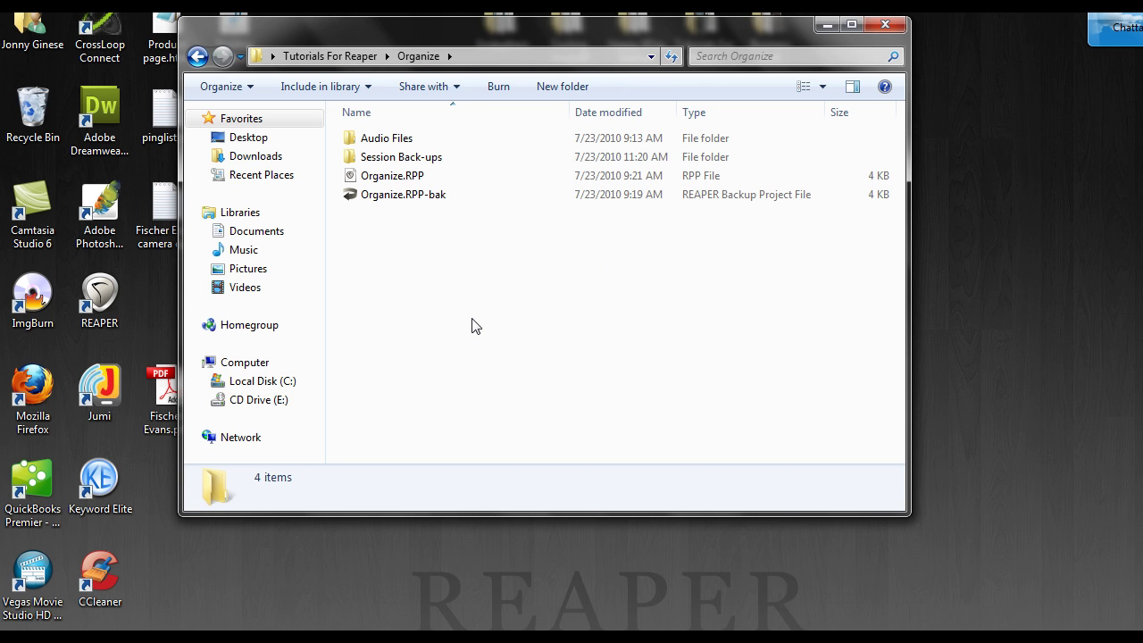
double_click(402, 157)
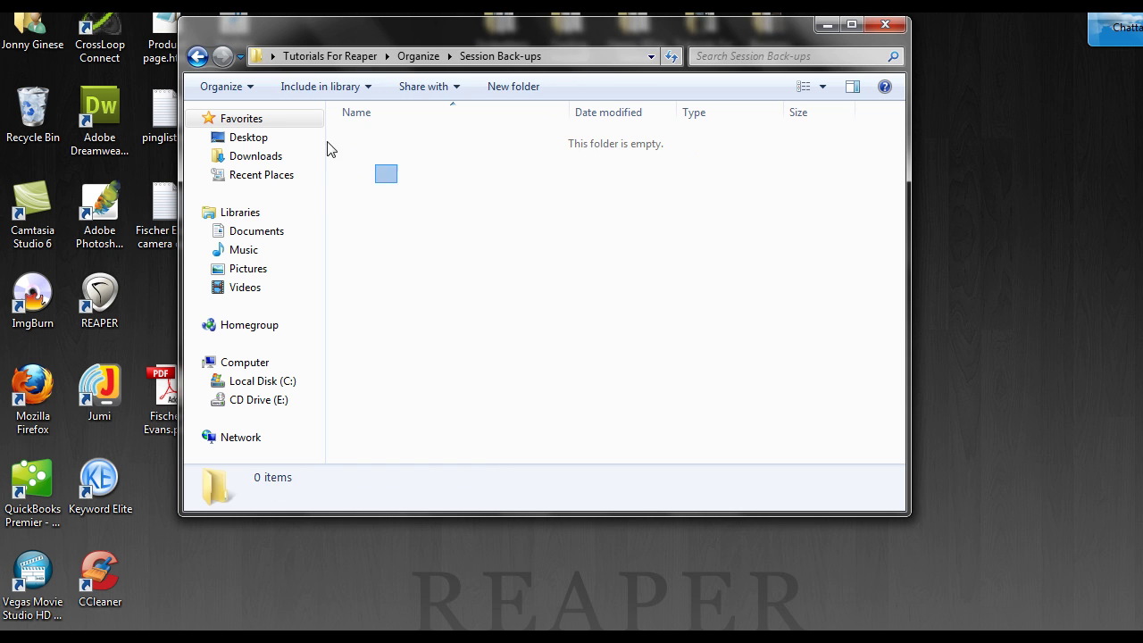
click(198, 57)
click(551, 298)
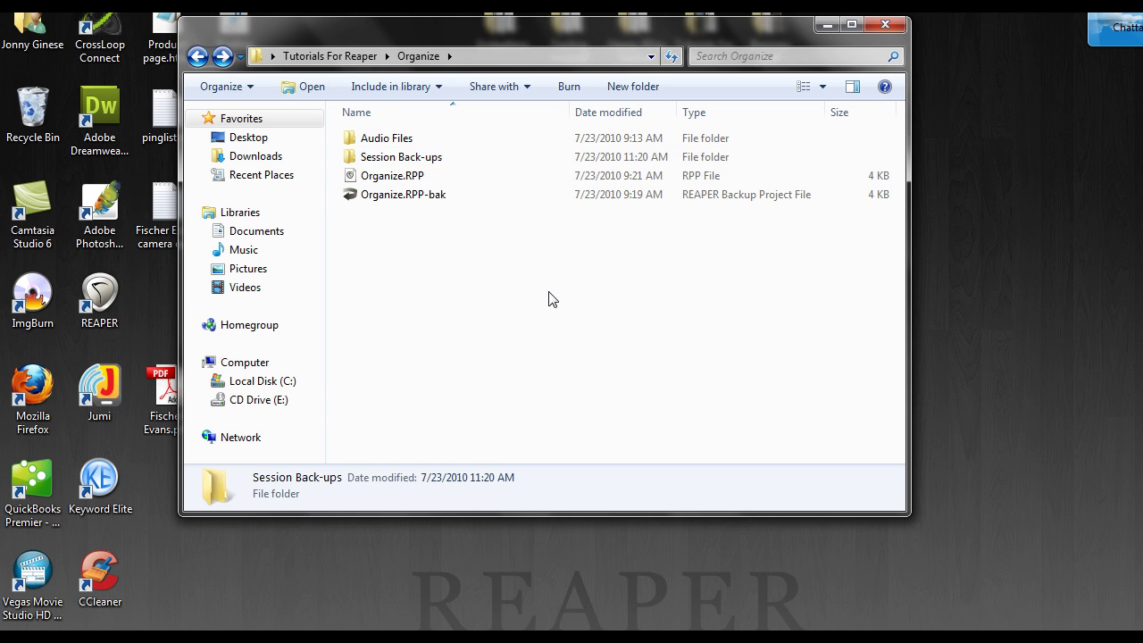